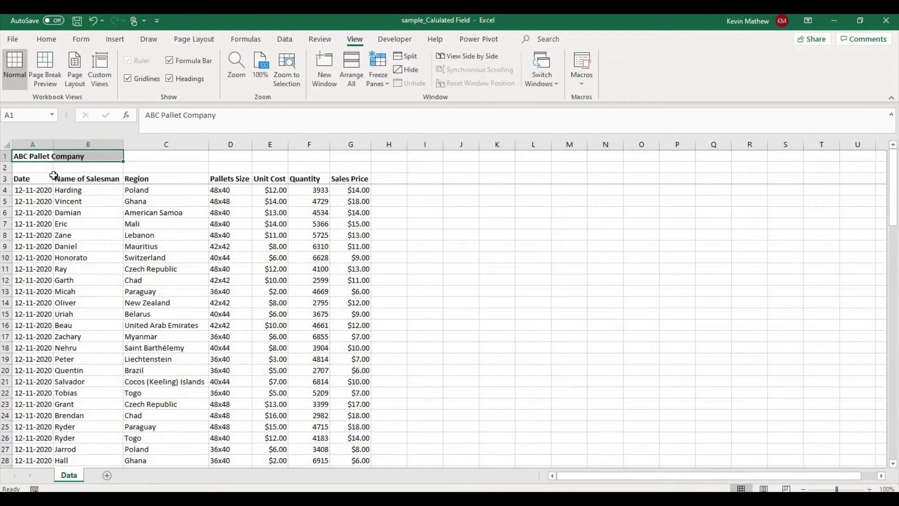
Look through the Date, Name of Salesman and Region columns from their headers in row 3 down to the last record.
left_click(32, 181)
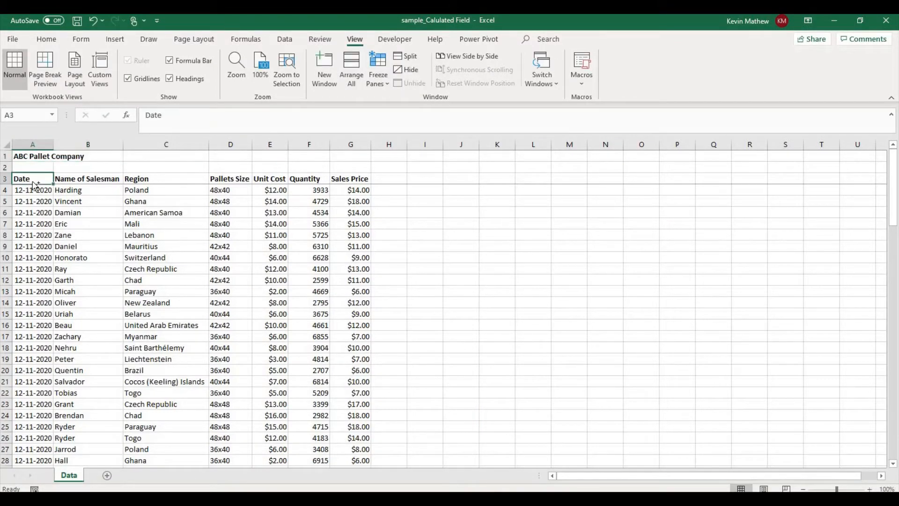
key("ctrl+shift+Down")
left_click(31, 181)
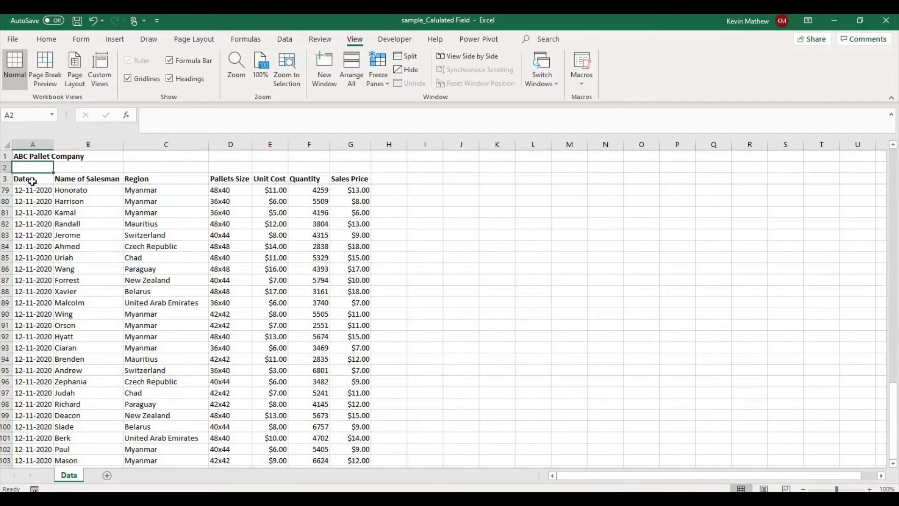
key("Right")
key("Down")
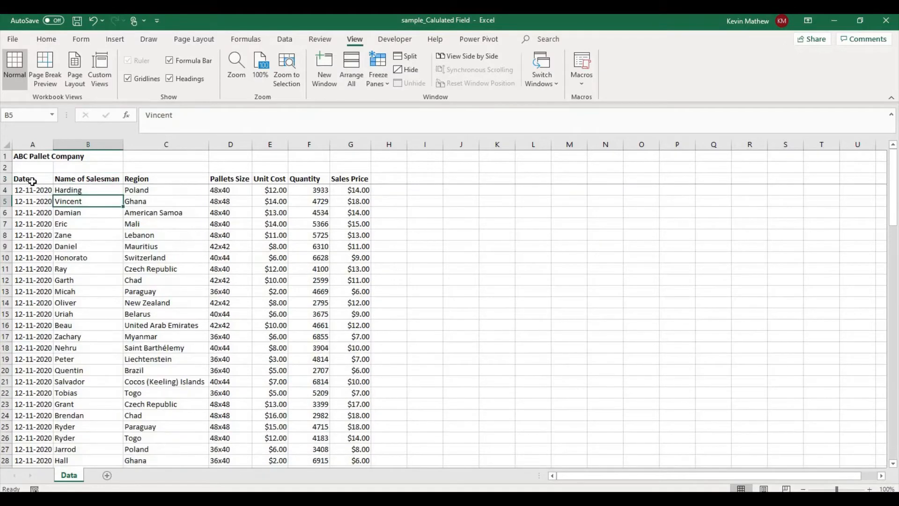
key("Up")
key("ctrl+shift+Down")
key("Up")
key("Down")
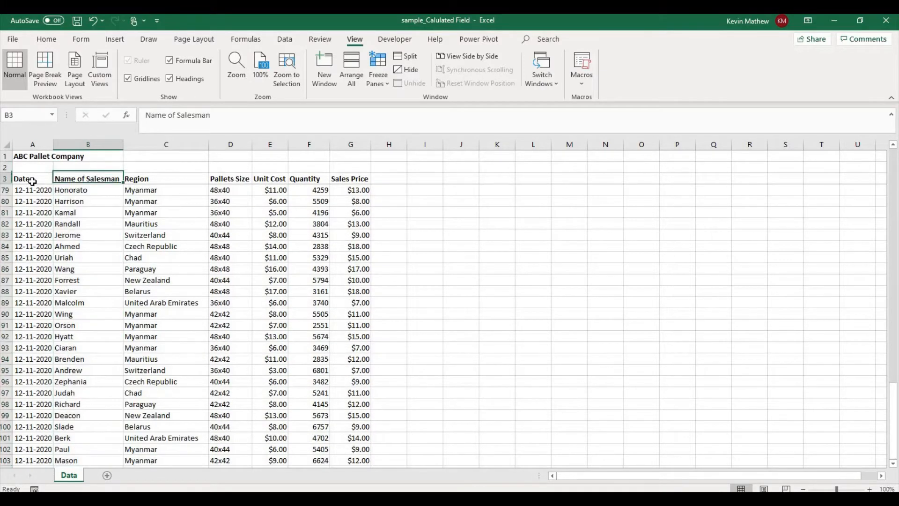
key("Right")
key("Down")
key("Up")
key("ctrl+shift+Down")
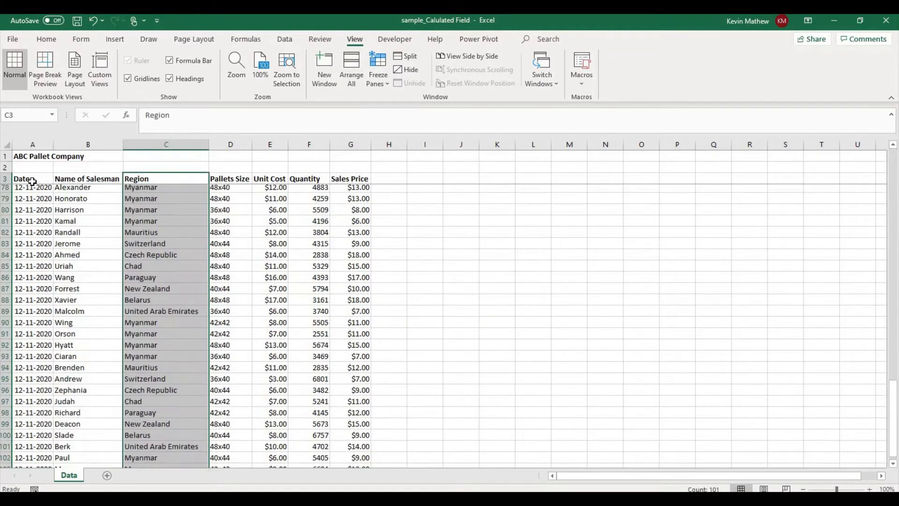
key("Down")
key("Up")
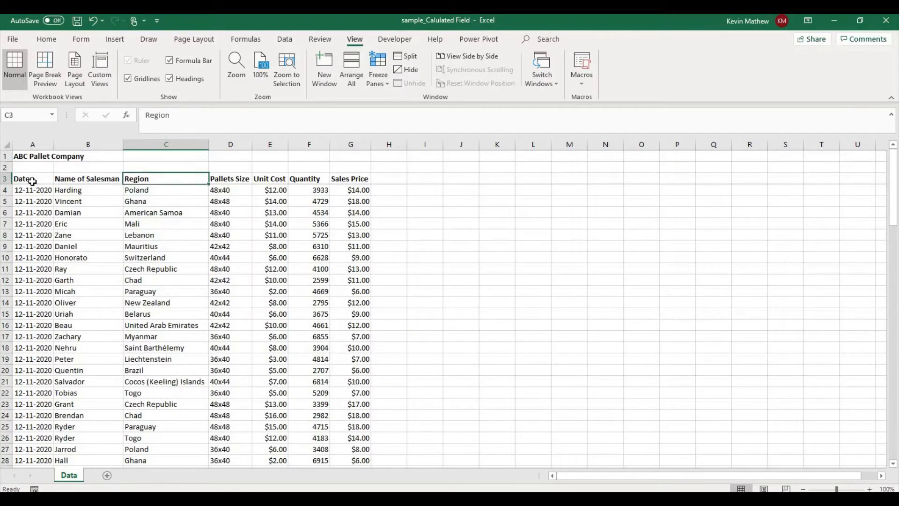
Look through the Pallets Size, Unit Cost, Quantity and Sales Price columns from header to last record.
key("Right")
key("ctrl+shift+Down")
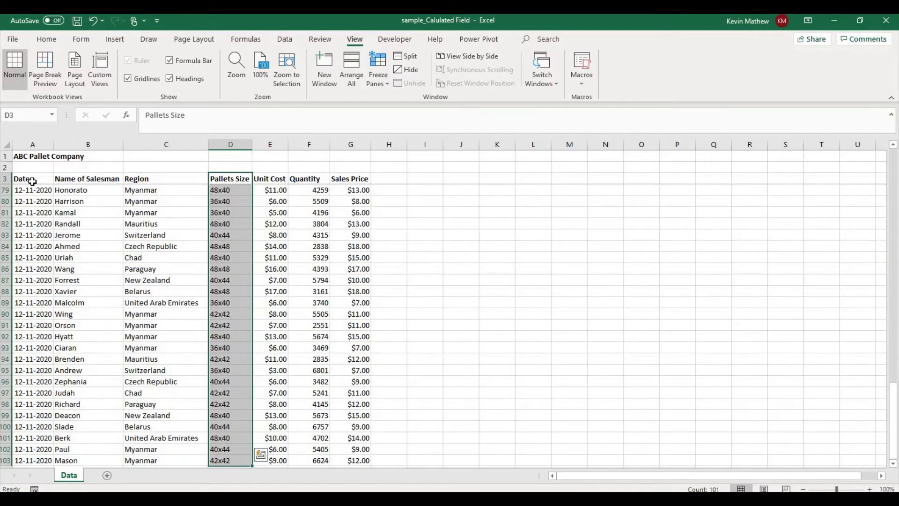
key("Down")
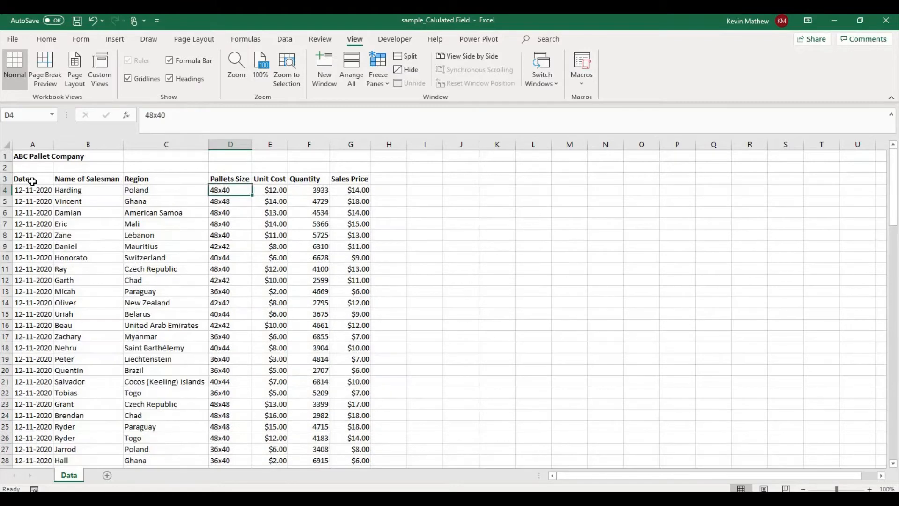
key("Right")
key("Up")
key("ctrl+shift+Down")
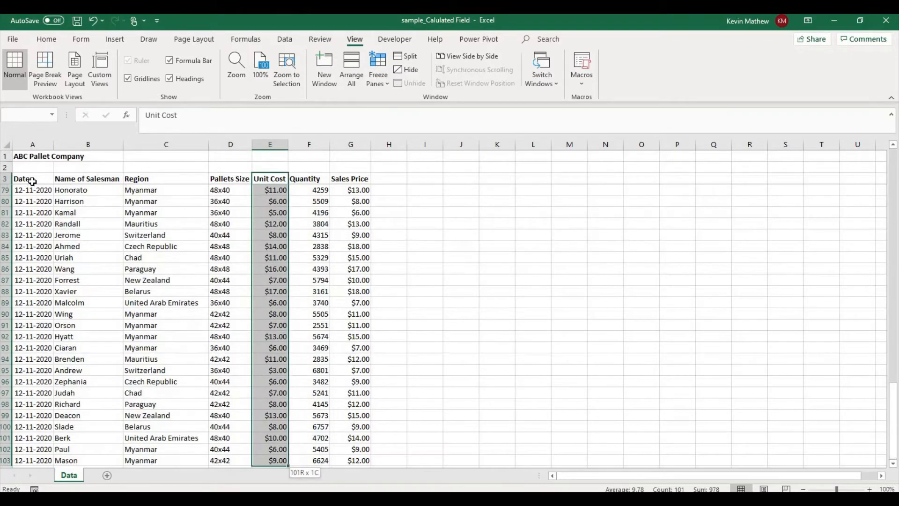
key("Down")
key("Right")
key("Up")
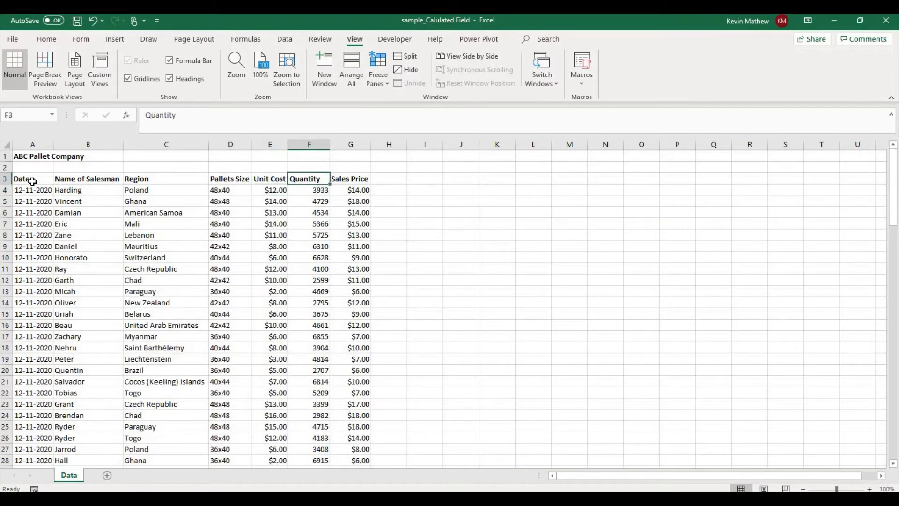
key("ctrl+shift+Down")
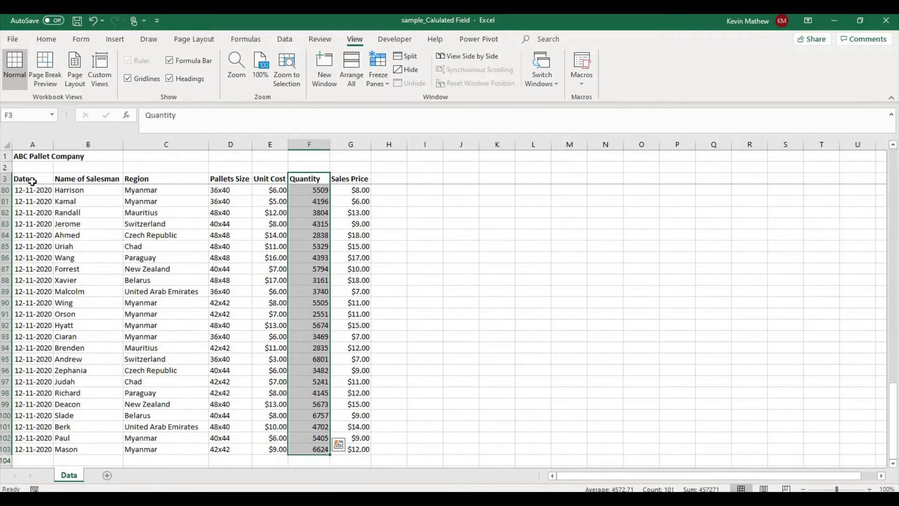
key("Down")
key("Down")
key("Up")
key("Right")
key("Up")
key("ctrl+shift+Down")
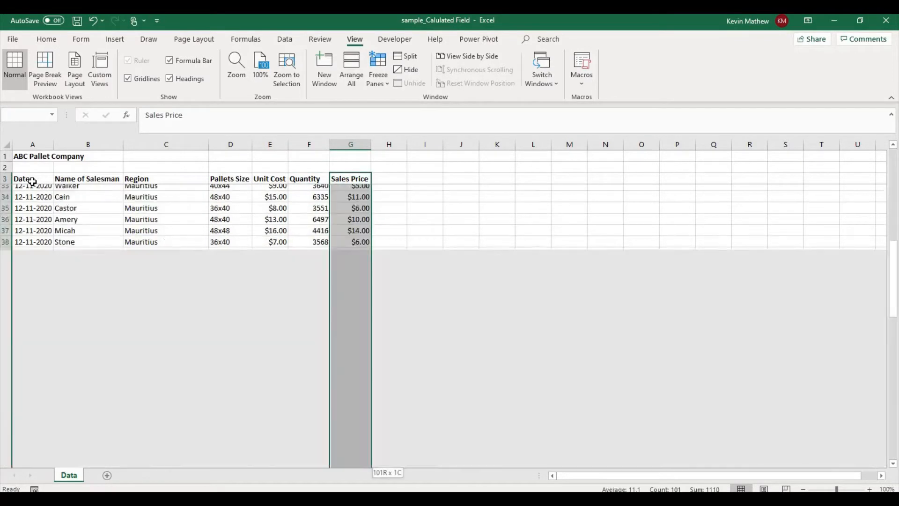
key("Down")
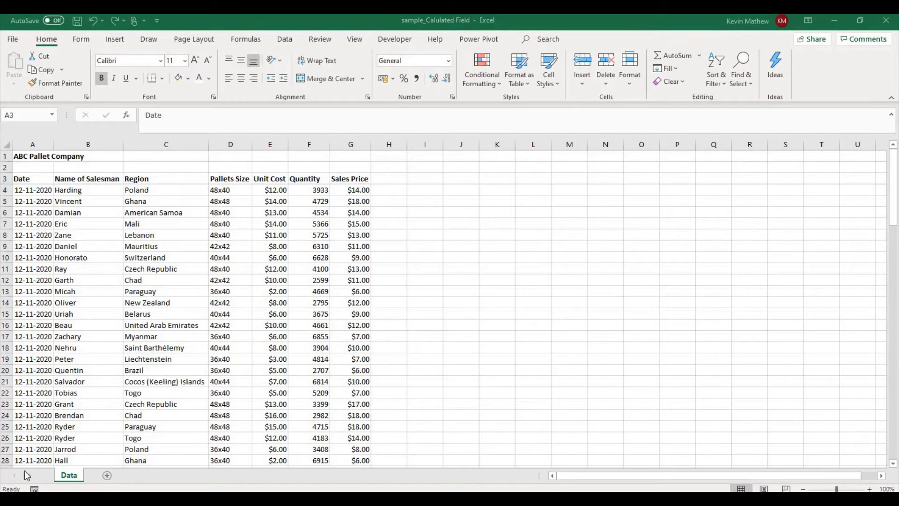
Convert the data range A3:G103 into a table, using its first row as headers.
left_click(21, 176)
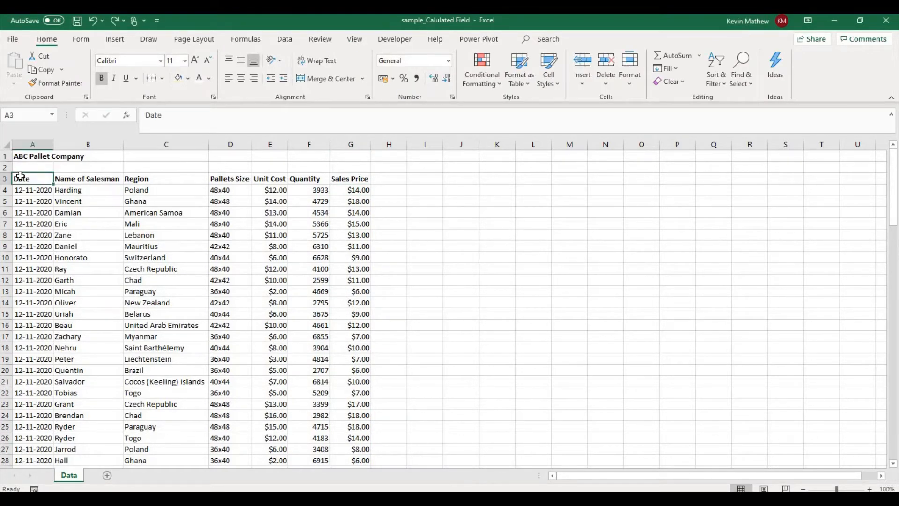
key("ctrl+shift+Right")
key("ctrl+shift+Down")
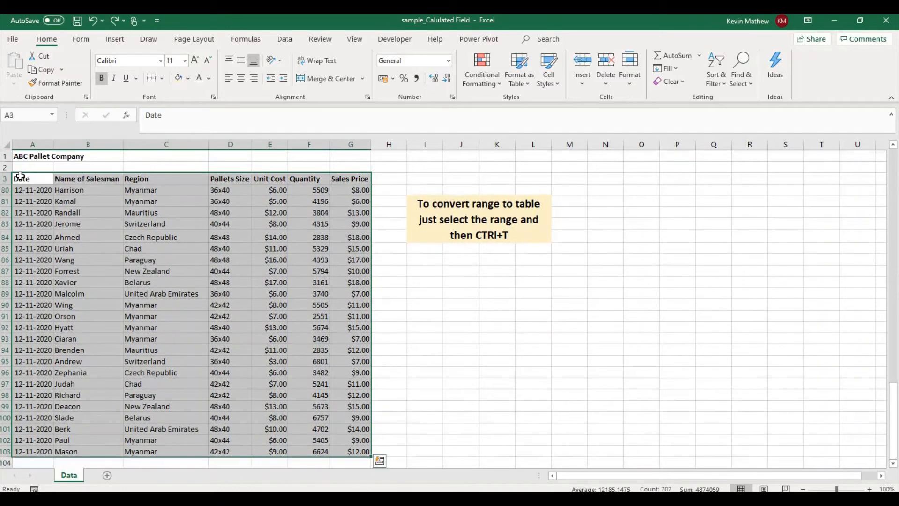
key("ctrl+t")
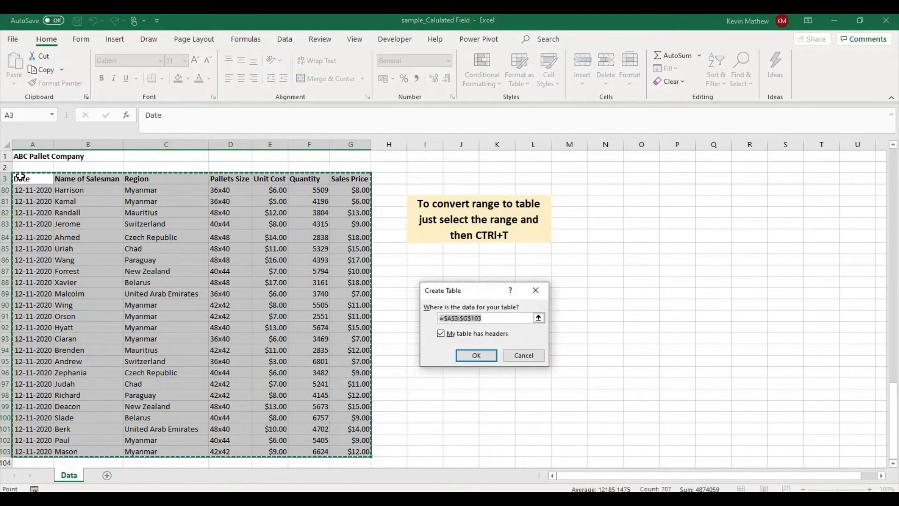
key("Return")
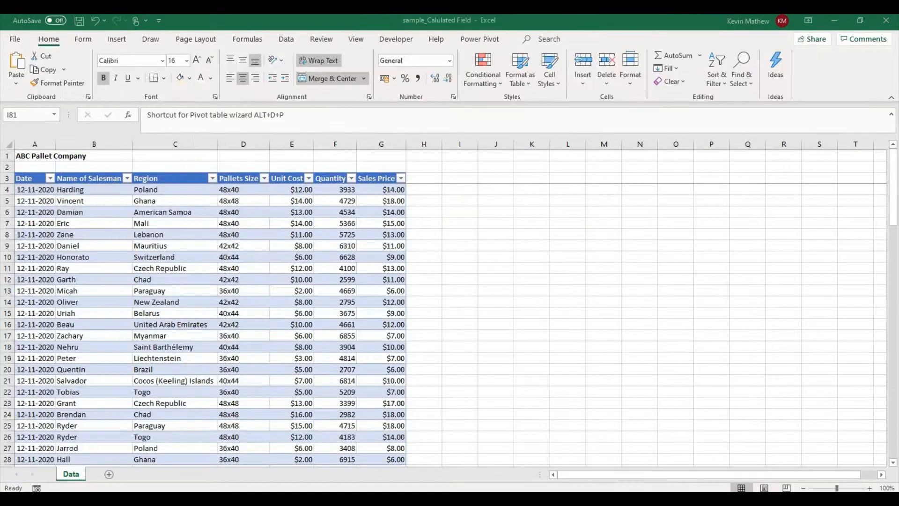
Look across the new table's columns from Date to the Sales Price header.
left_click(31, 172)
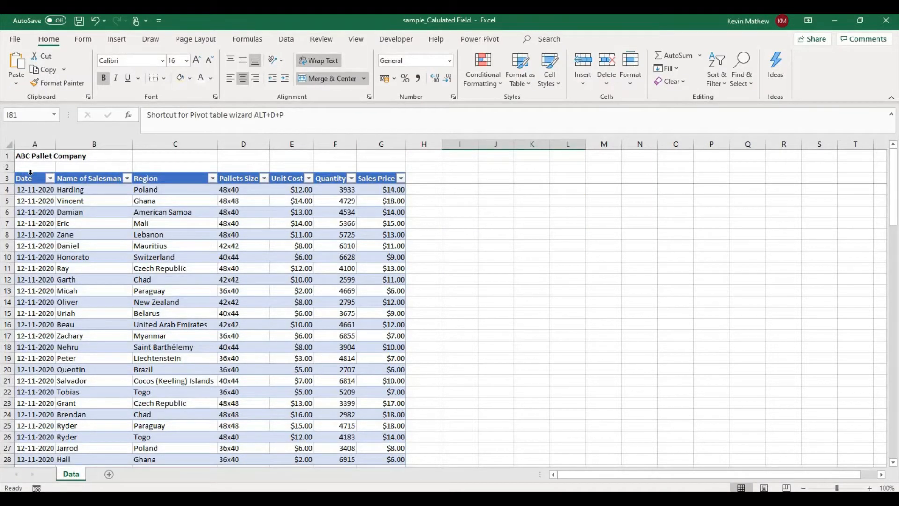
left_click(30, 173)
key("Right")
key("Right")
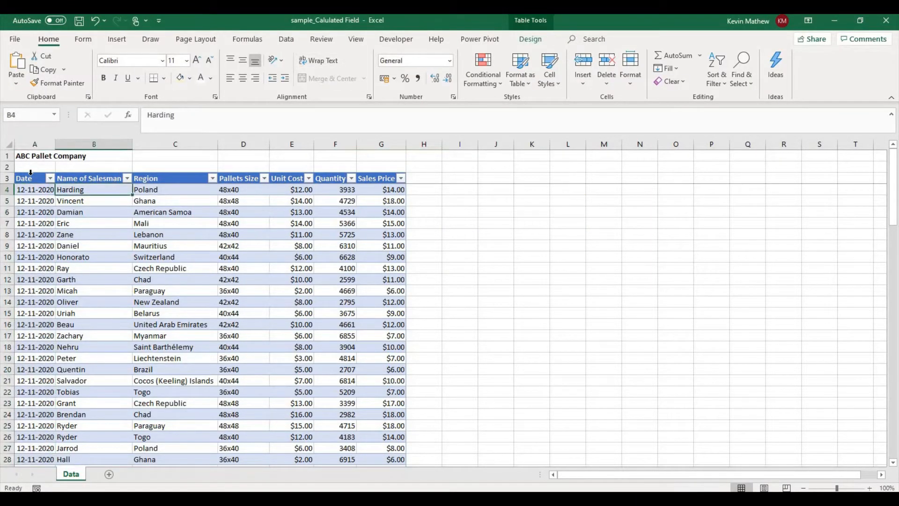
key("Right")
key("Right")
key("Right")
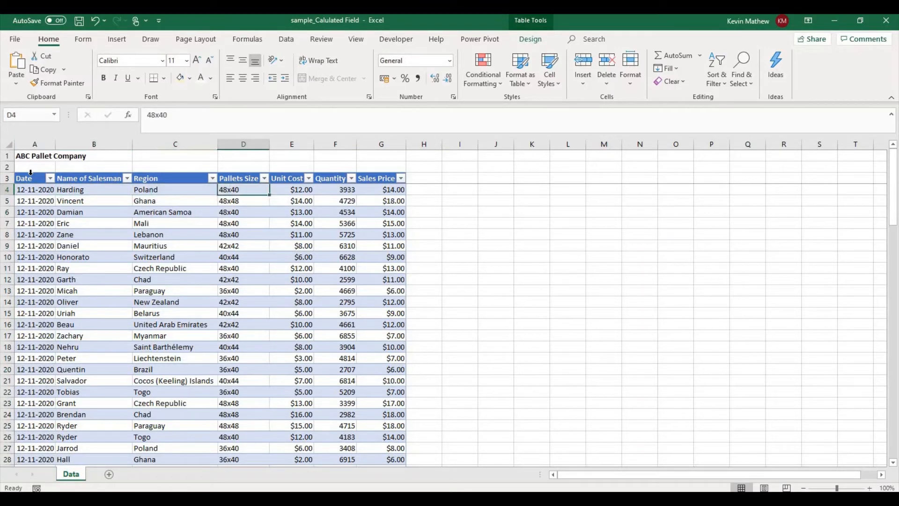
key("Right")
key("Up")
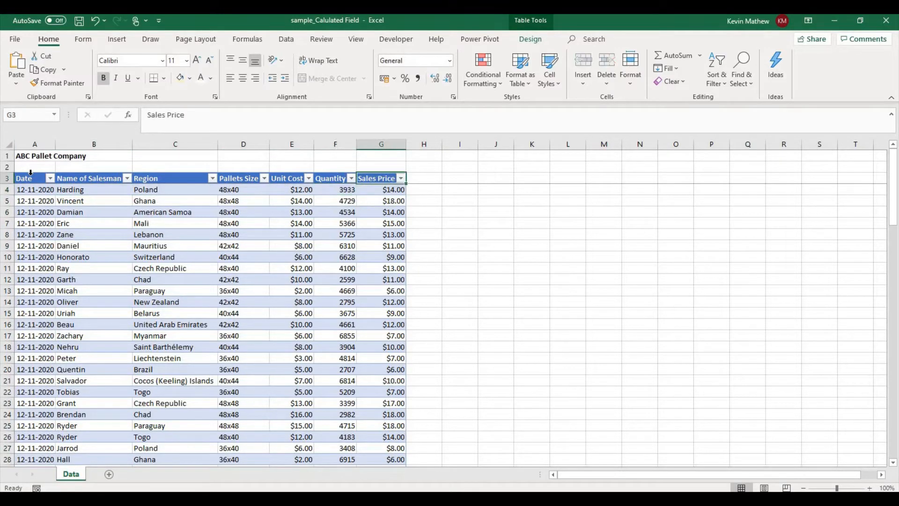
Select the whole table with its headers and create a PivotTable from it on a new worksheet.
key("ctrl+shift+Left")
key("ctrl+shift+Down")
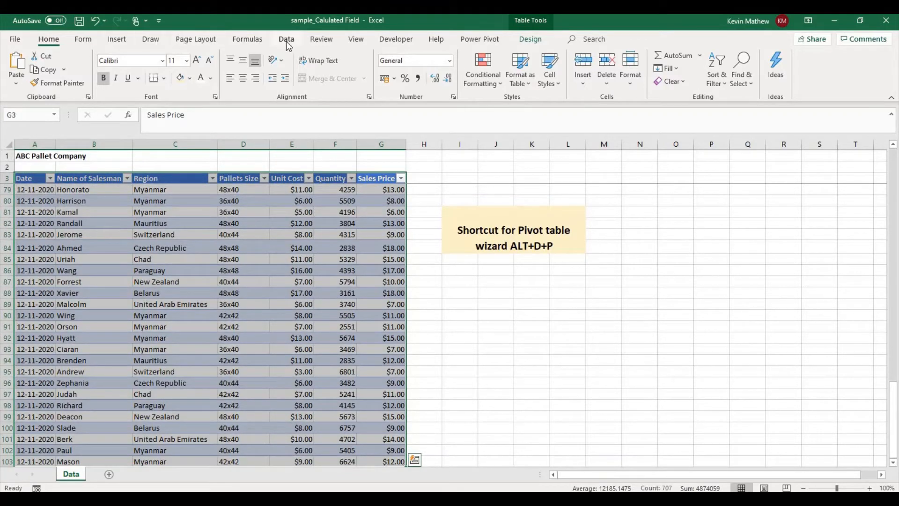
left_click(117, 39)
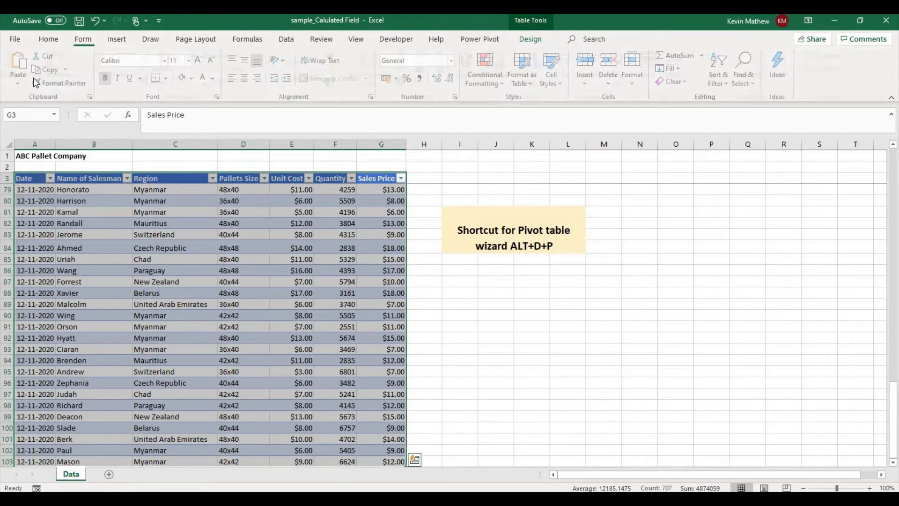
left_click(25, 84)
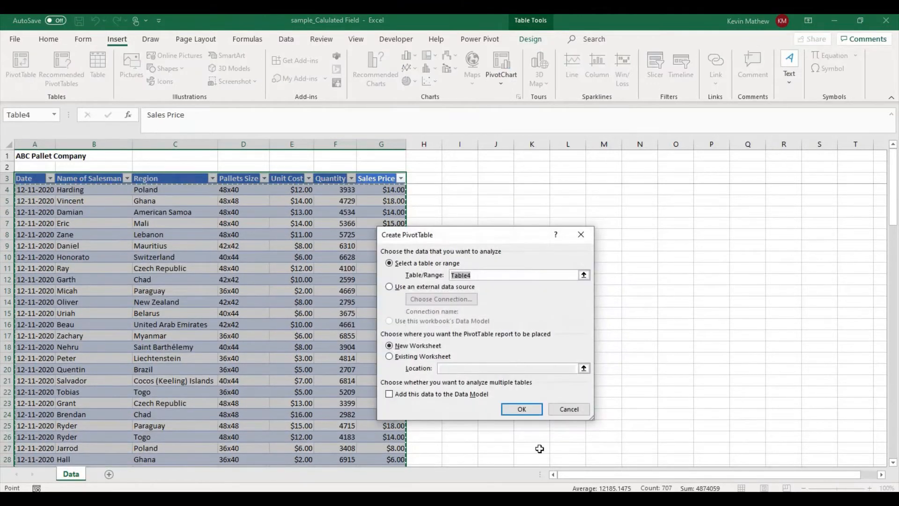
left_click(521, 409)
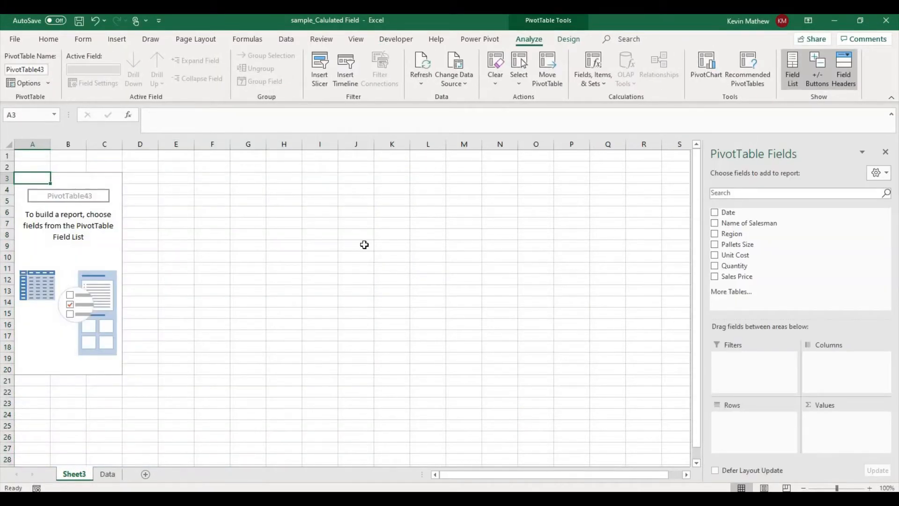
Insert a calculated field named Total Purchase Value in the PivotTable with the formula = 'Unit Cost' * Quantity.
scroll(364, 244, "up", 1)
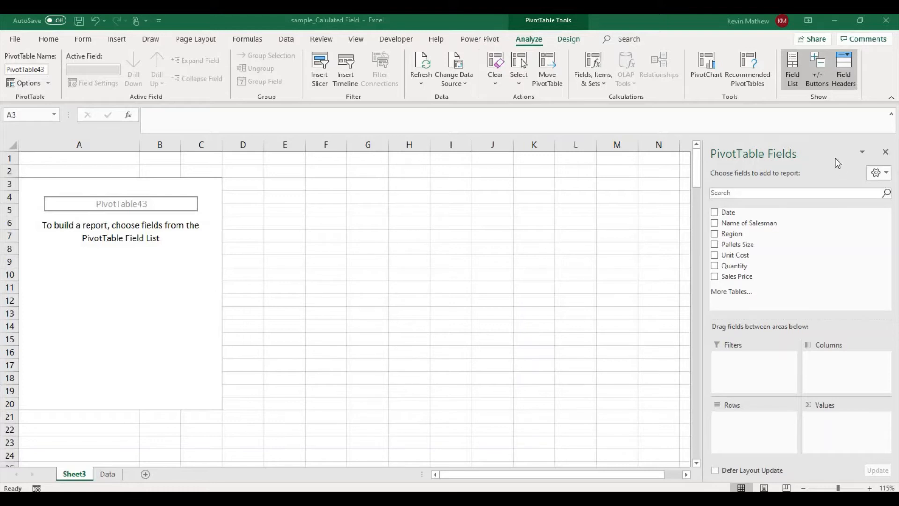
left_click(39, 184)
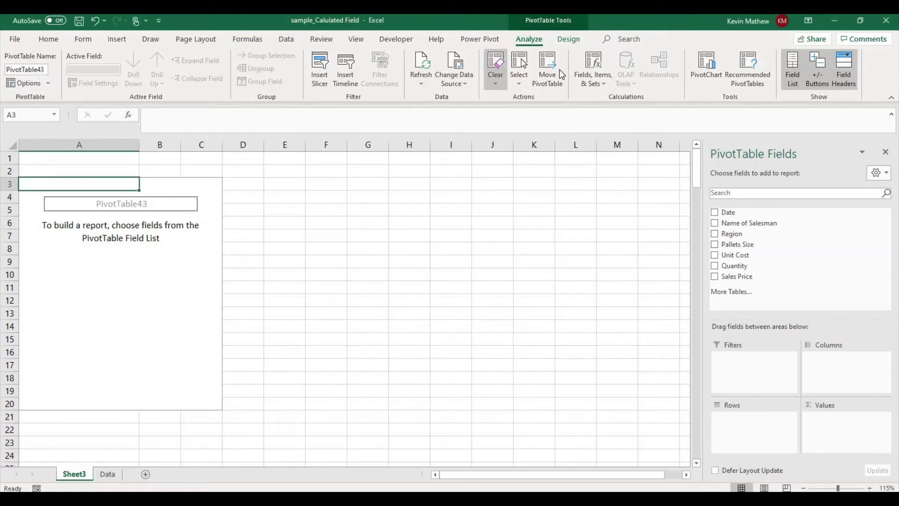
left_click(594, 82)
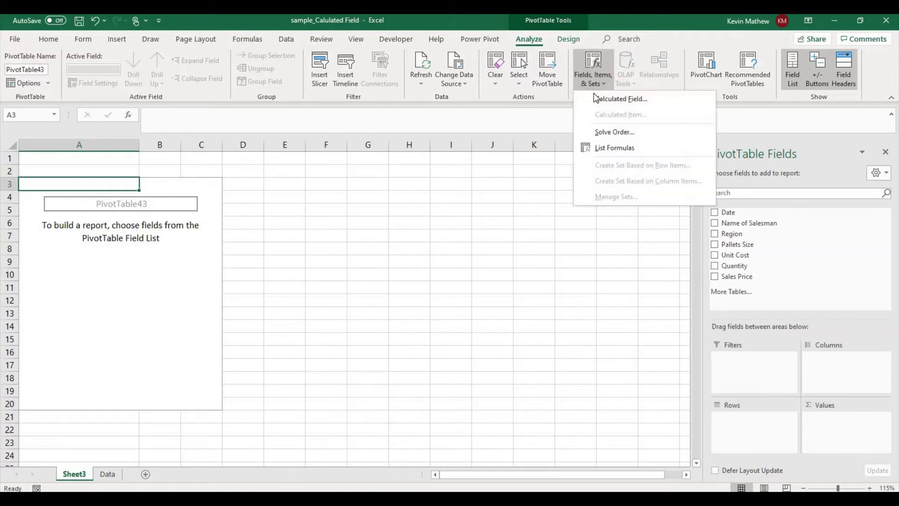
left_click(596, 94)
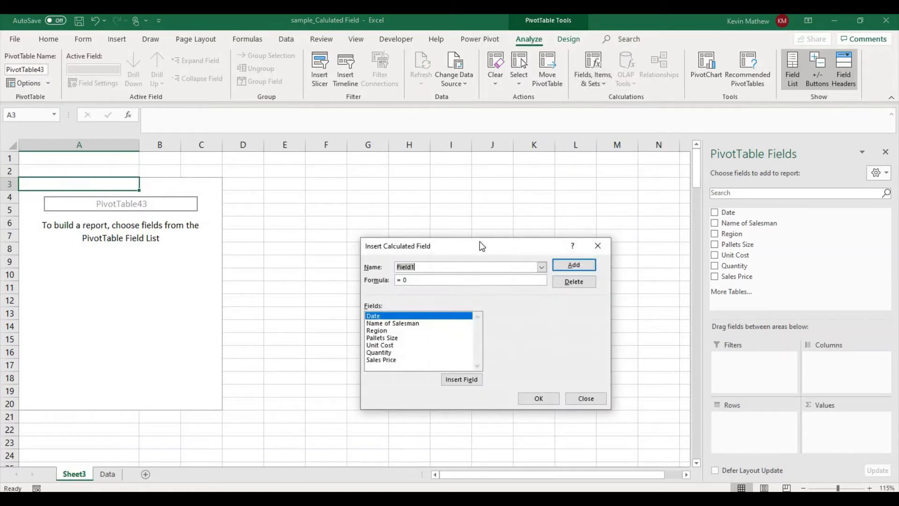
type("Total Purchase Value")
key("Tab")
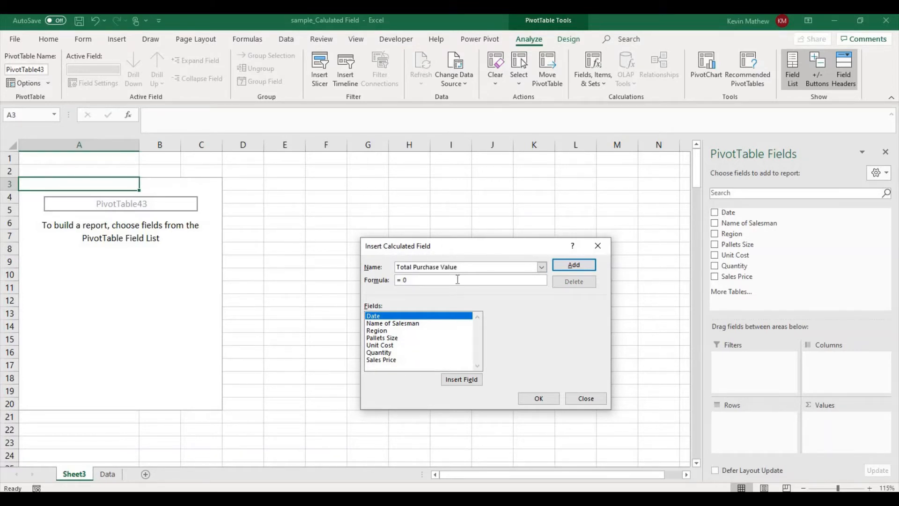
double_click(384, 345)
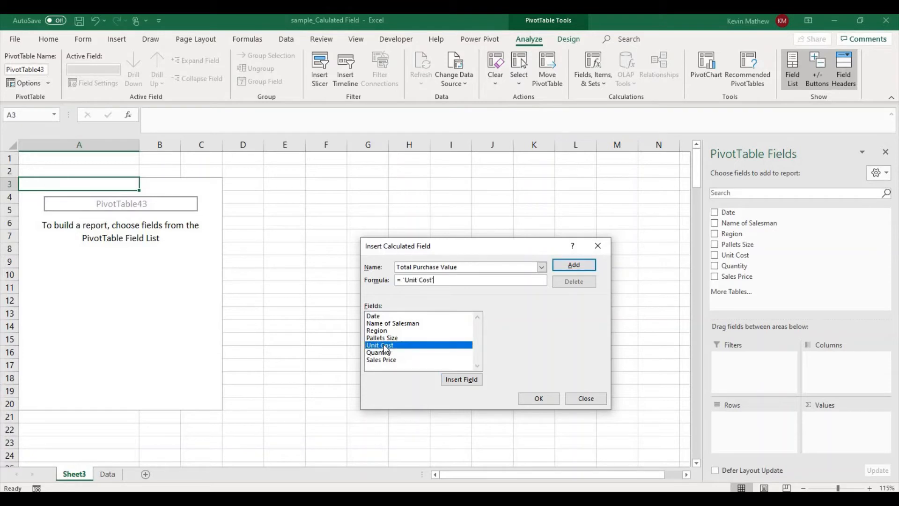
double_click(385, 352)
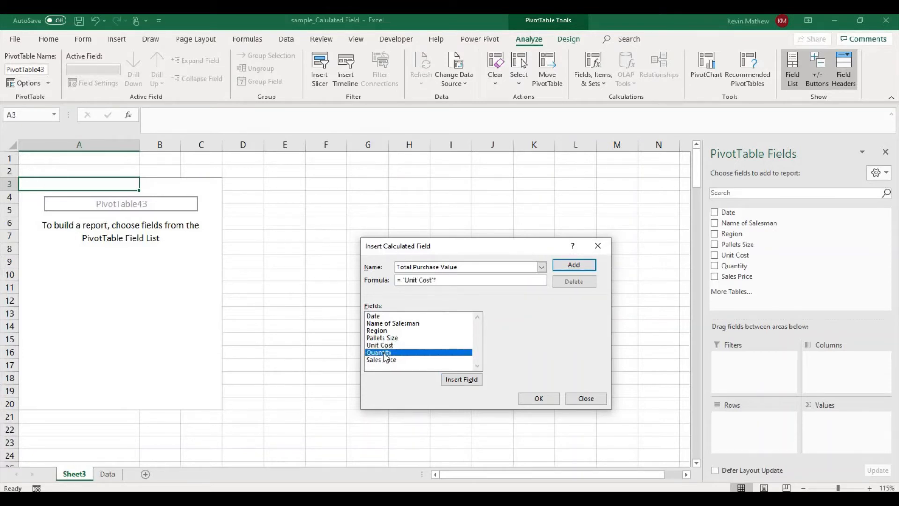
left_click(578, 264)
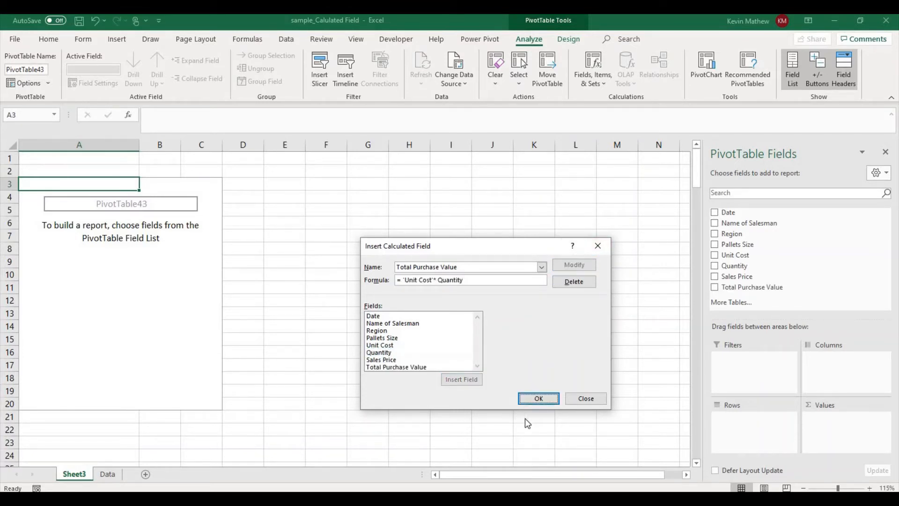
left_click(530, 398)
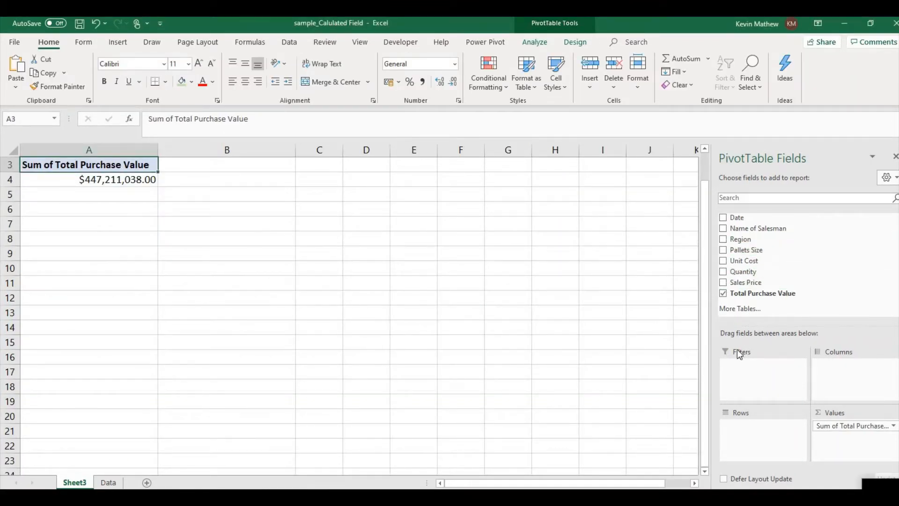
Add the Region field to the PivotTable's rows.
left_click(728, 242)
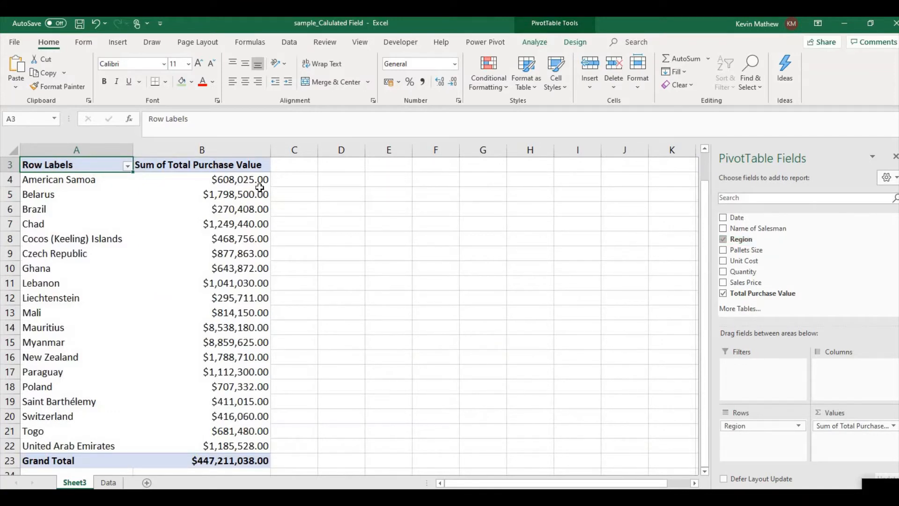
Review the PivotTable's regional purchase values against the Unit Cost and Quantity columns on the Data sheet.
left_click_drag(257, 186, 259, 312)
left_click(108, 482)
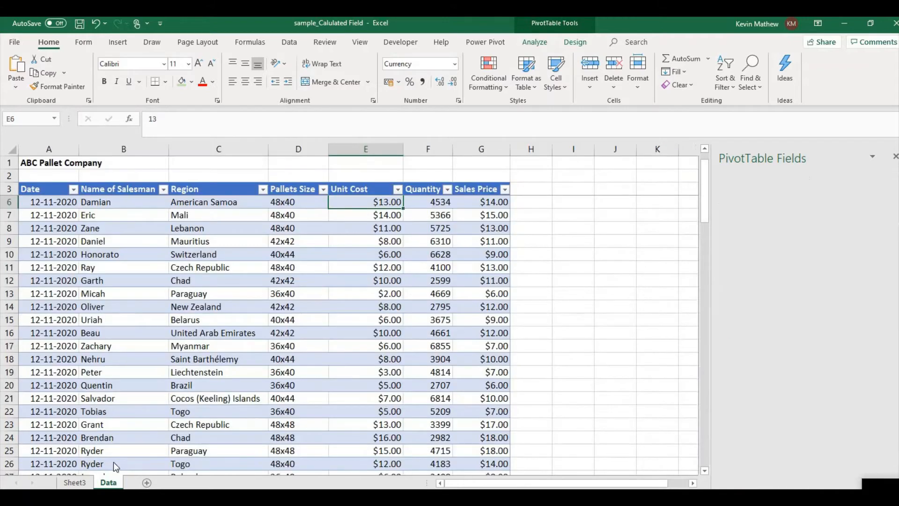
left_click(282, 217)
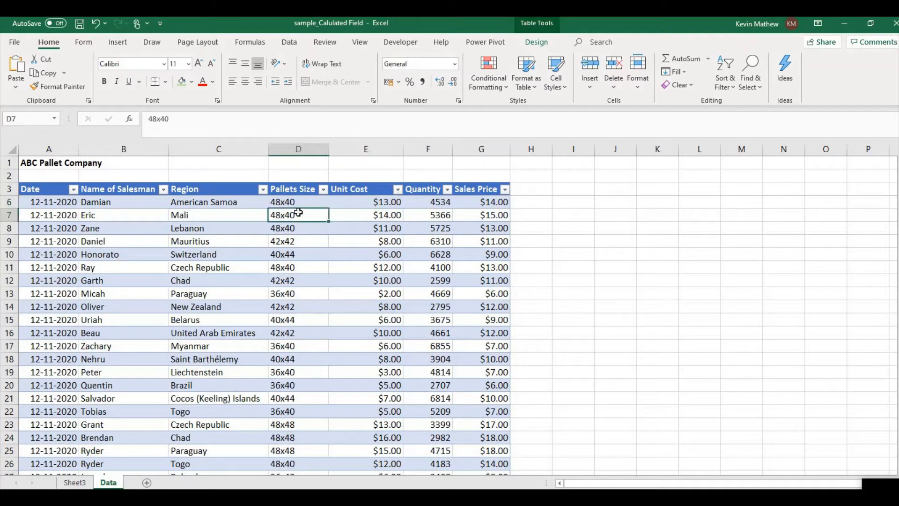
left_click(358, 204)
left_click(419, 207)
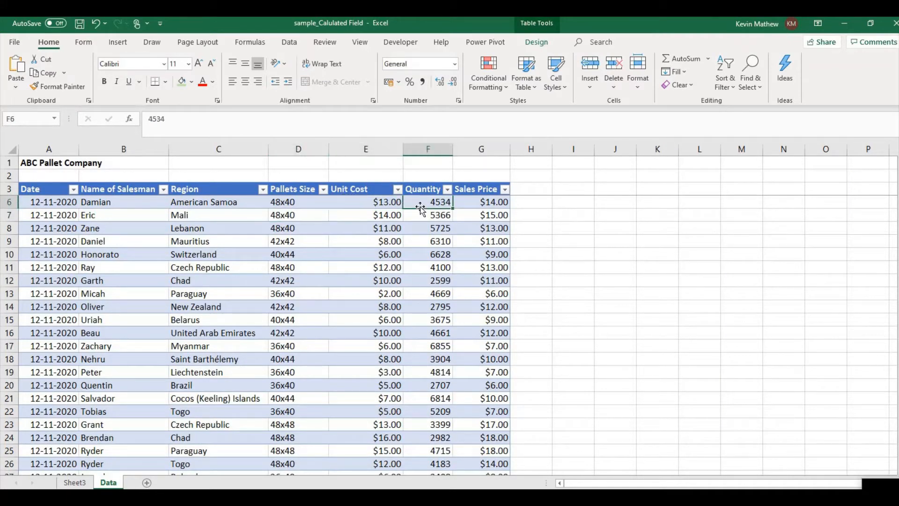
left_click_drag(387, 203, 409, 203)
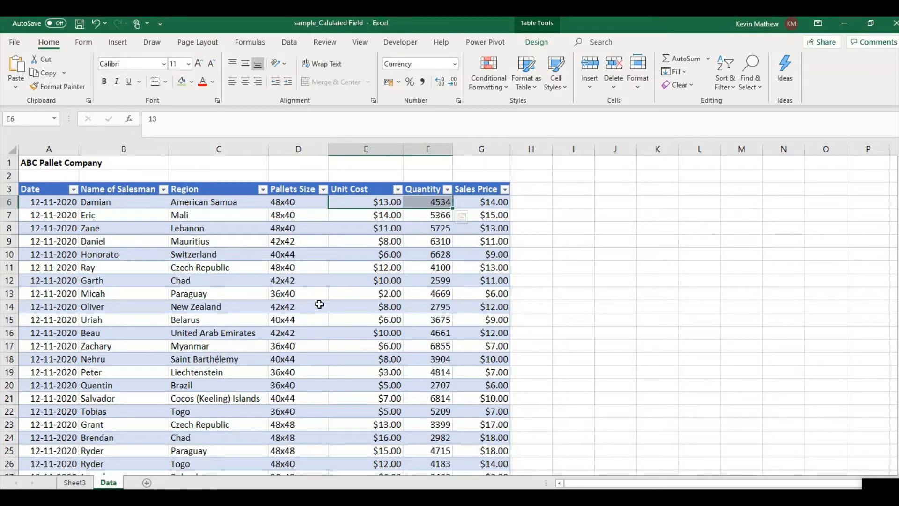
Filter the Data sheet table's Region column to show only American Samoa.
left_click(235, 206)
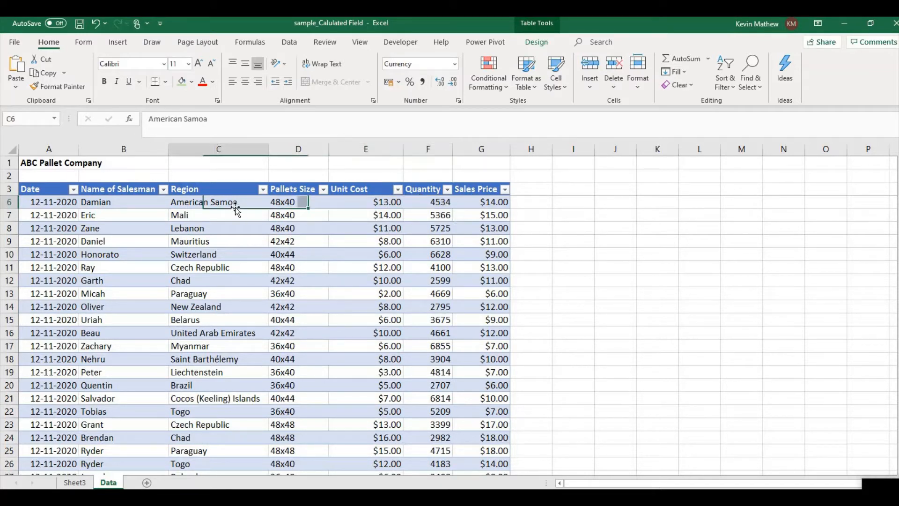
left_click(263, 189)
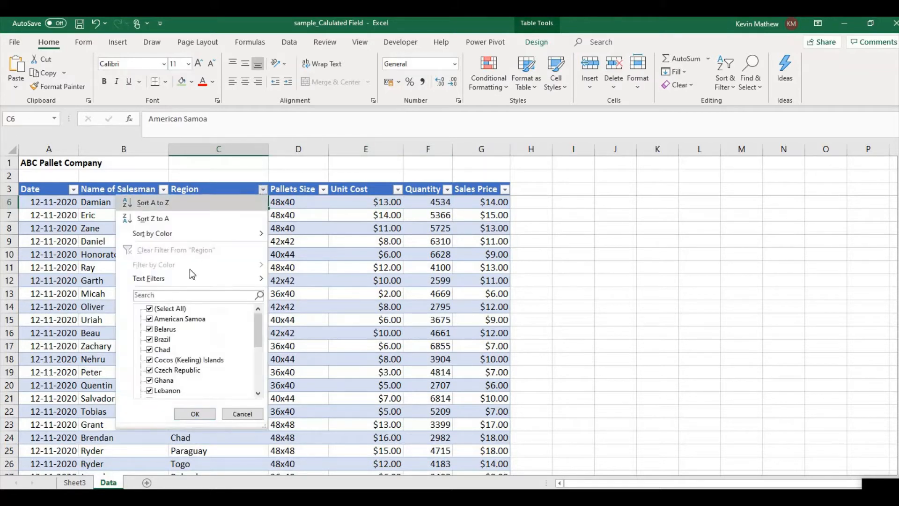
left_click(170, 308)
left_click(179, 319)
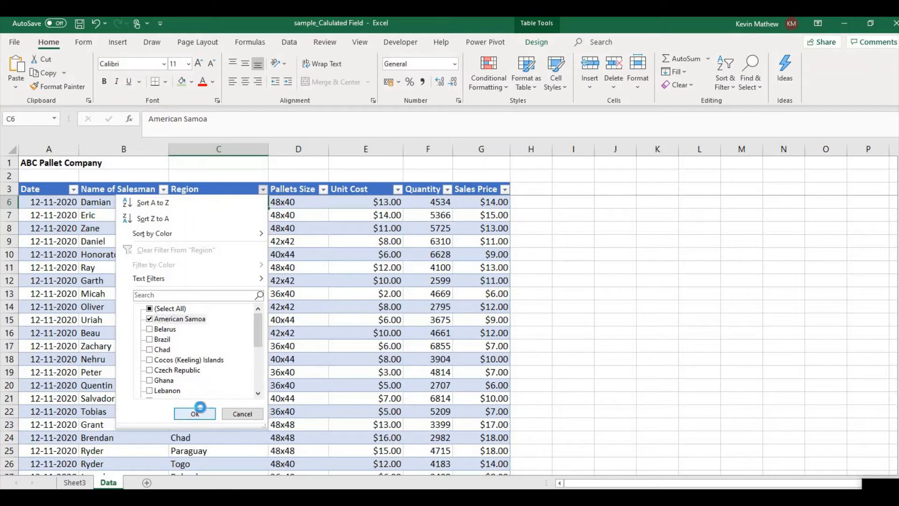
left_click(200, 407)
Check the Unit Cost and Quantity subtotals and the Value formula below the table against the PivotTable's American Samoa amount.
left_click(398, 267)
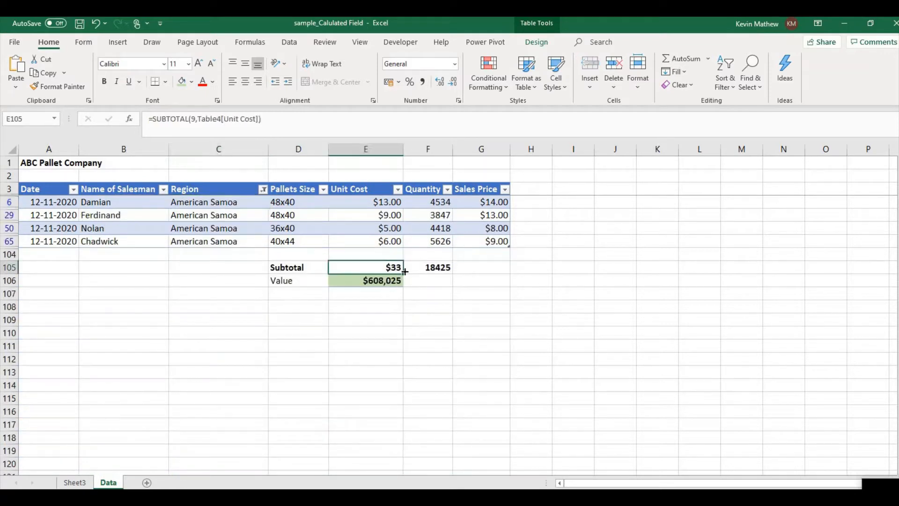
left_click(424, 268)
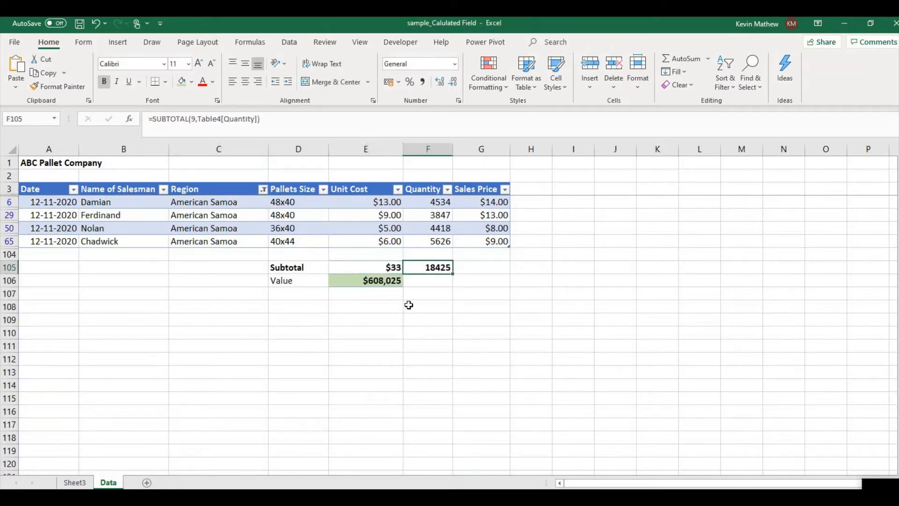
left_click(381, 282)
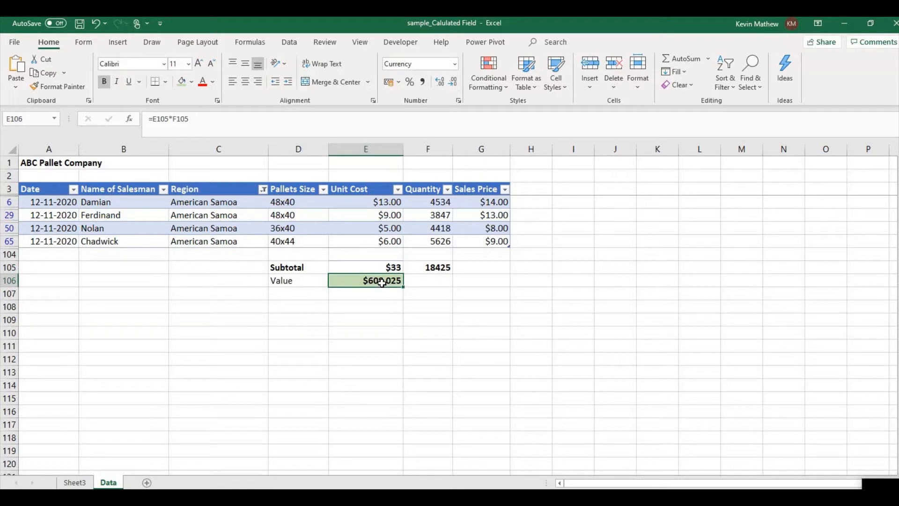
left_click(74, 482)
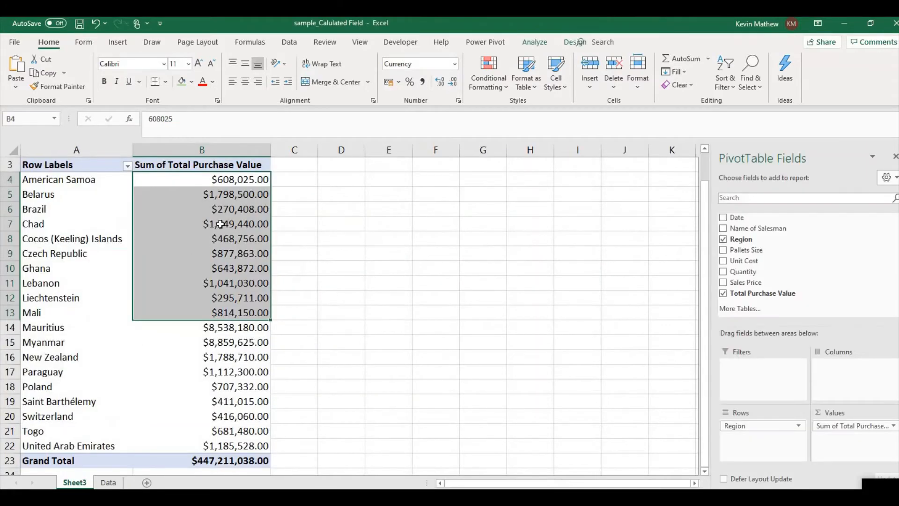
left_click(251, 178)
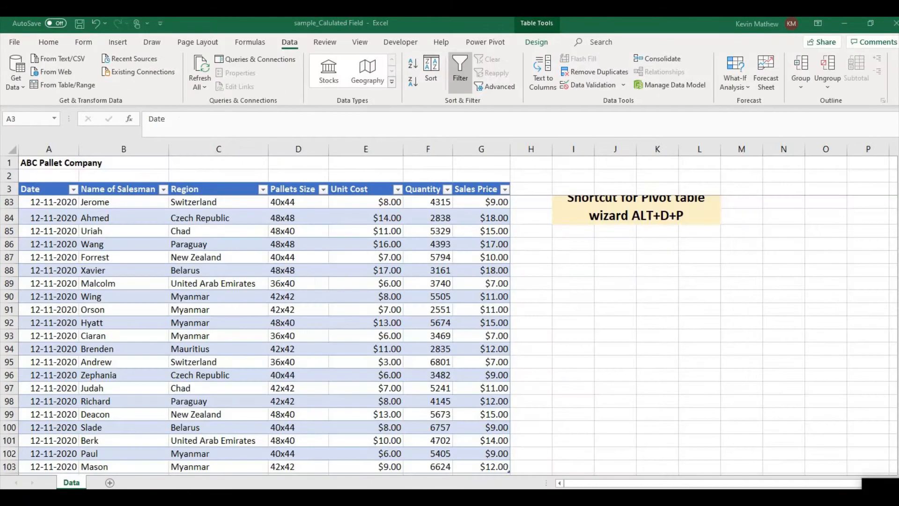
Select the whole pallet sales table with its headers and load it into the Power Query Editor.
key("ctrl+a")
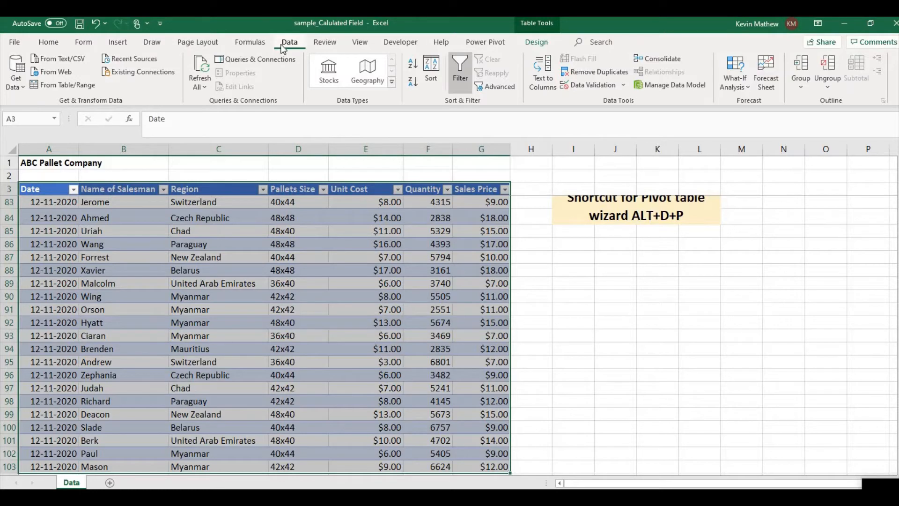
left_click(23, 85)
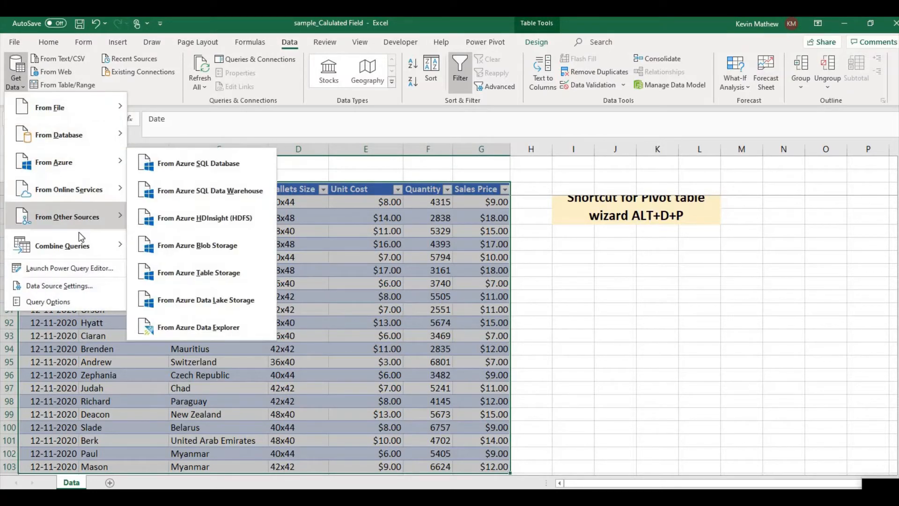
mouse_move(92, 221)
left_click(150, 212)
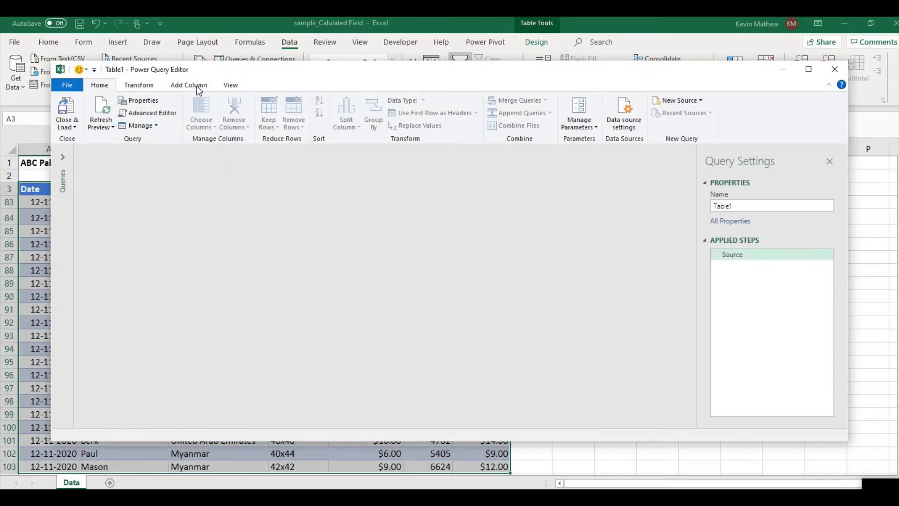
Add a custom column named Total Purchase Value to the query with the formula = [Unit Cost]*[Quantity].
left_click(197, 86)
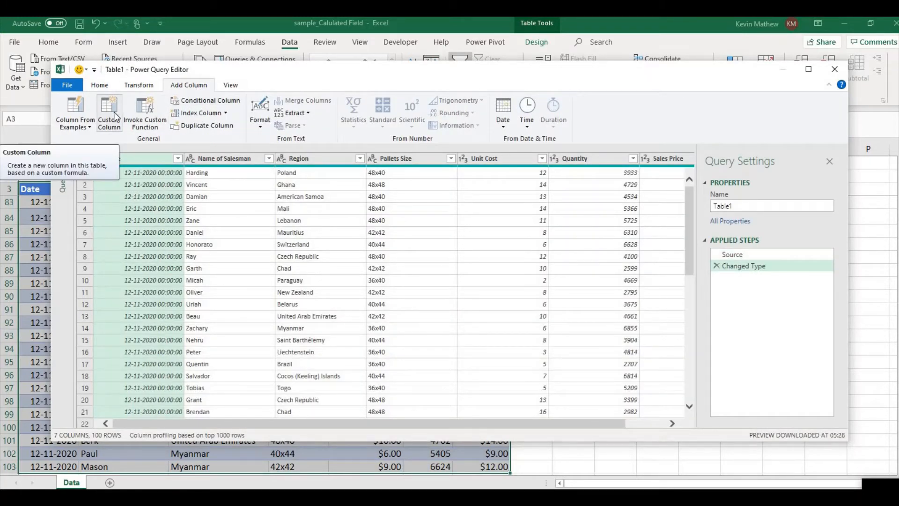
left_click(113, 112)
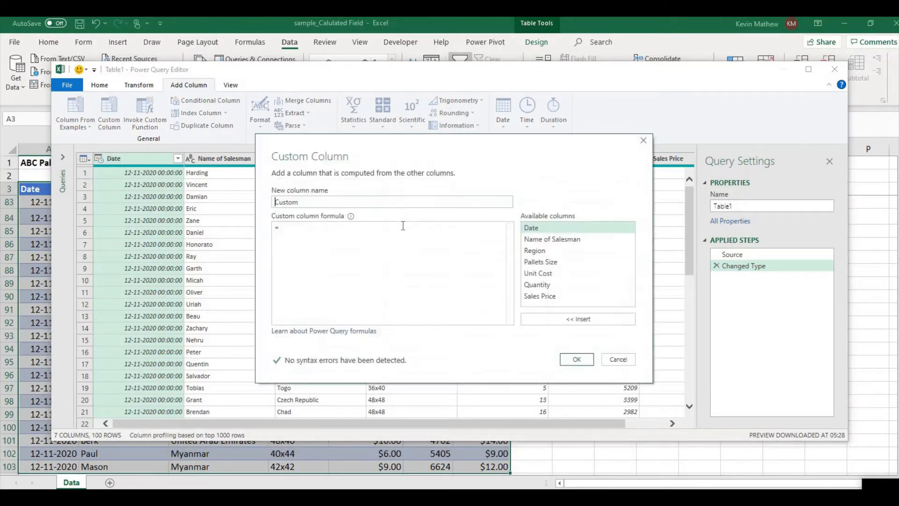
key("ctrl+a")
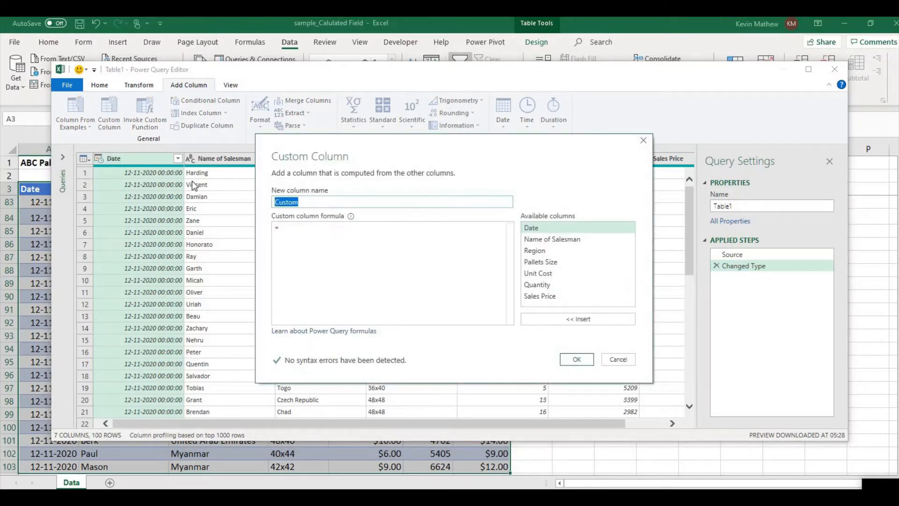
type("Total Purchase Value")
key("Tab")
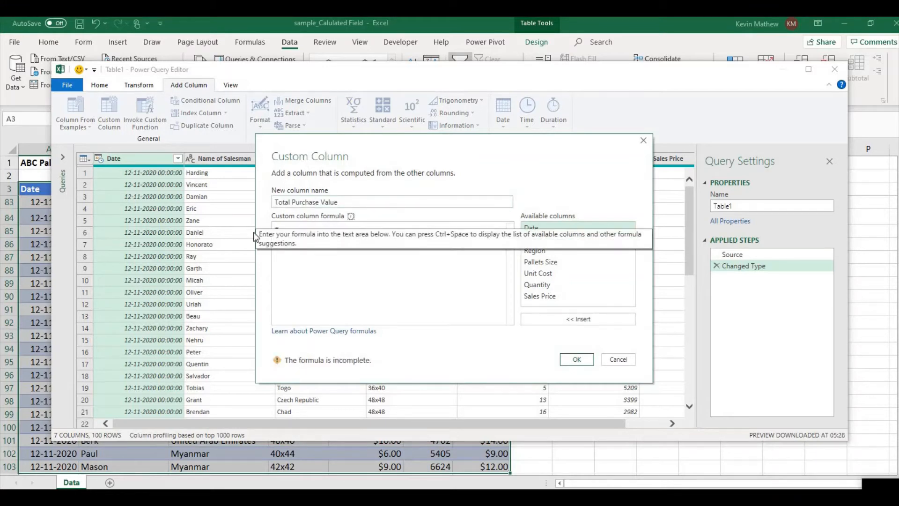
left_click(557, 273)
double_click(555, 267)
type("*")
double_click(555, 283)
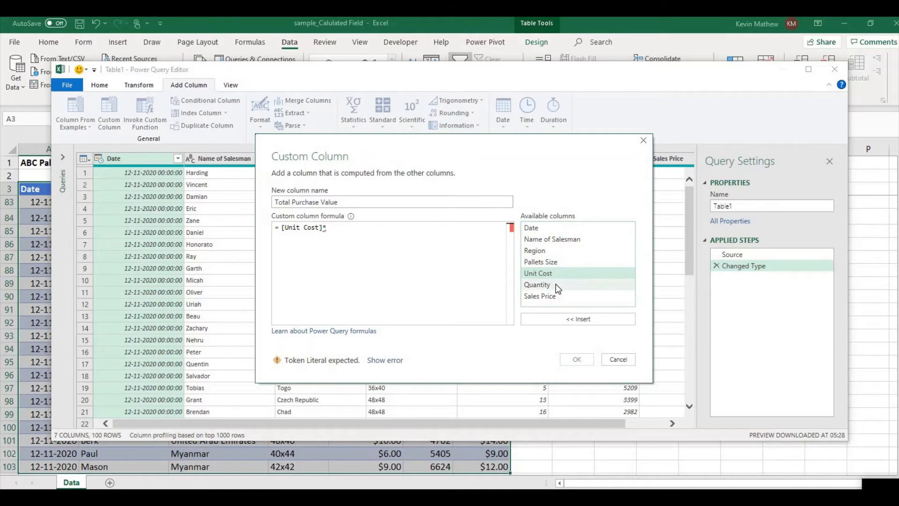
left_click(589, 361)
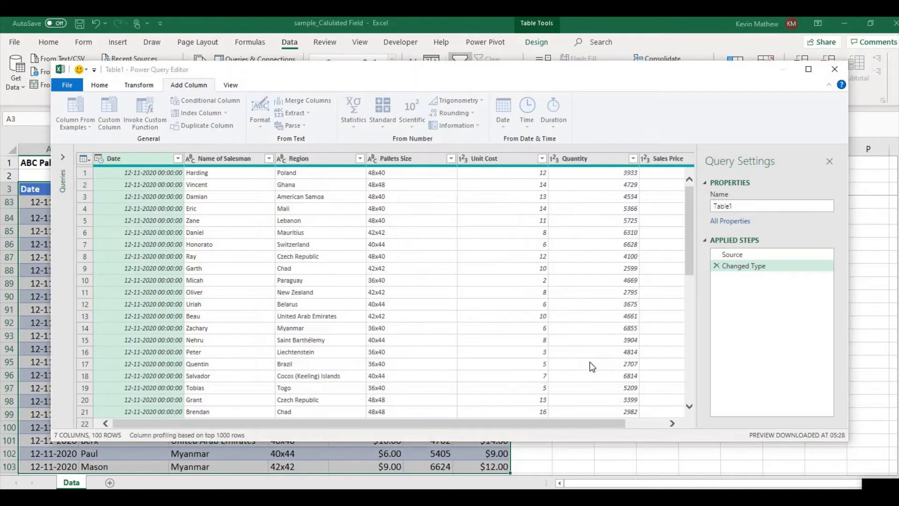
Add a custom column named Total Sales value to the query with the formula = [Quantity]*[Sales Price].
left_click(116, 116)
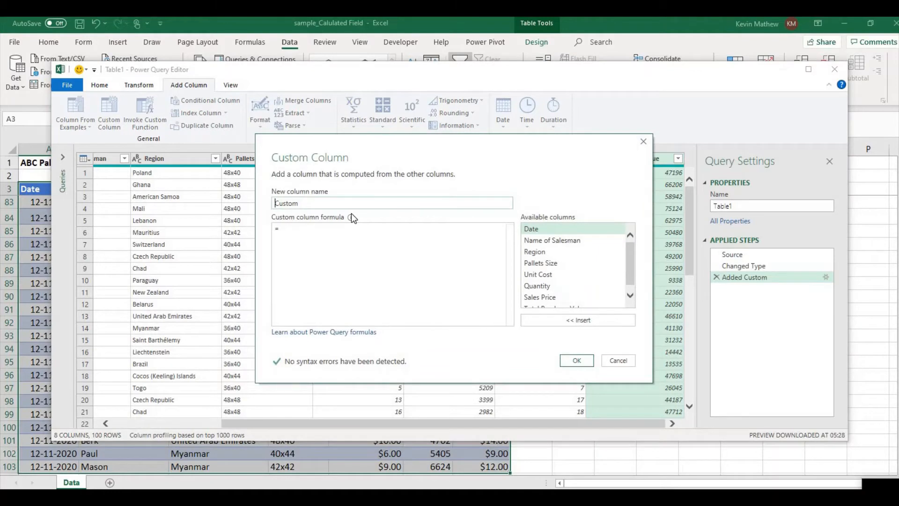
key("ctrl+a")
type("Total Sales value")
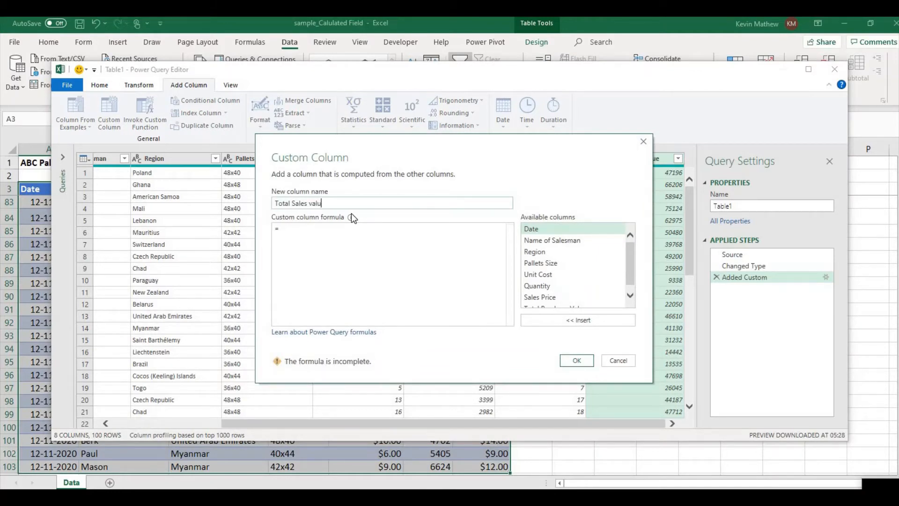
mouse_move(351, 214)
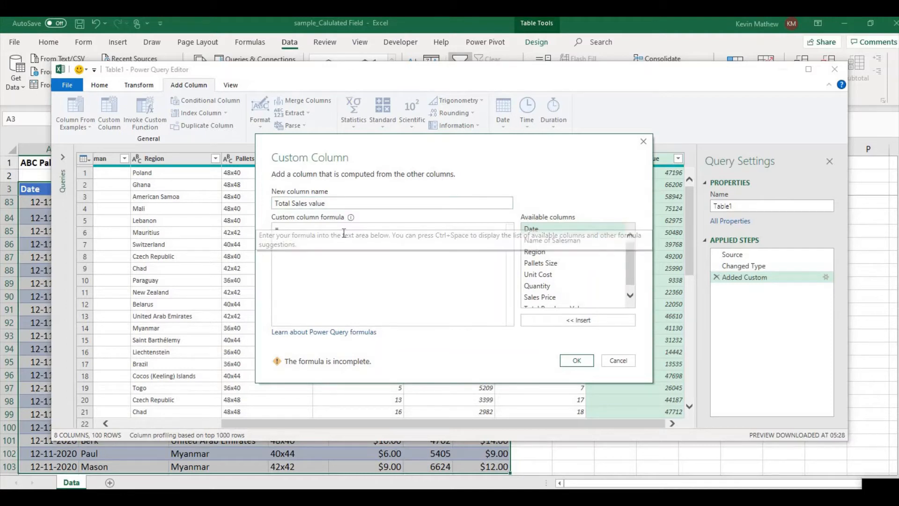
double_click(549, 285)
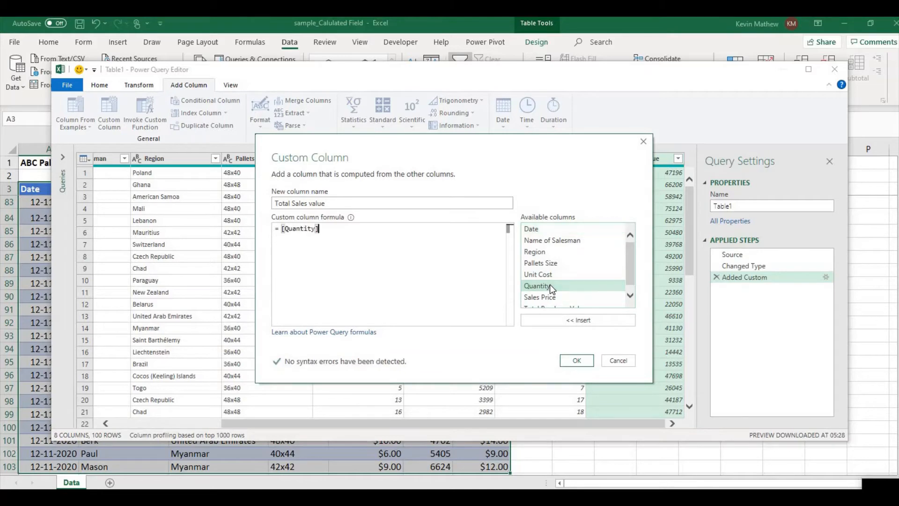
type("*")
double_click(543, 297)
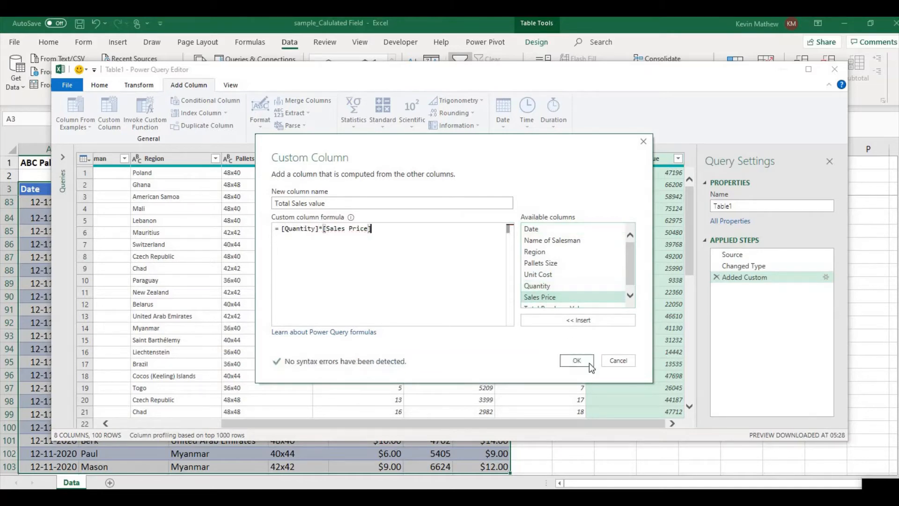
left_click(583, 362)
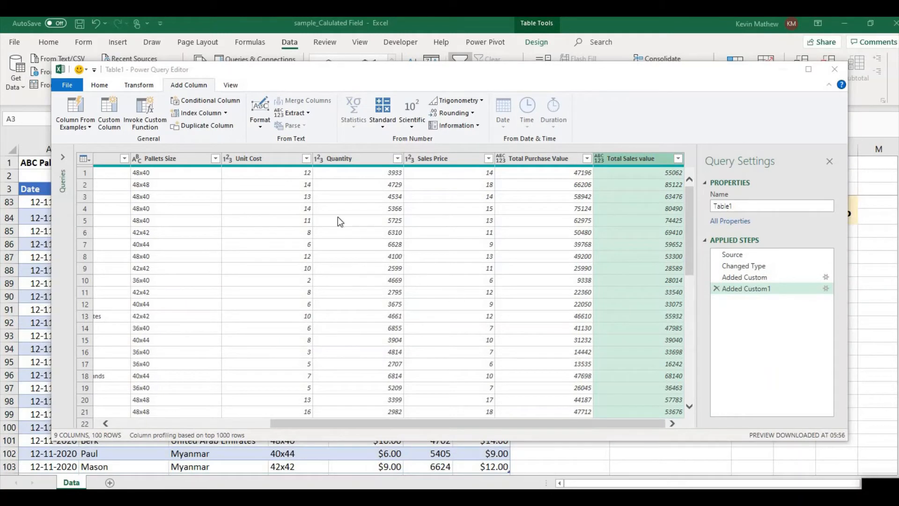
Close the query editor and load the query to the workbook as Only Create Connection.
left_click(72, 85)
left_click(73, 85)
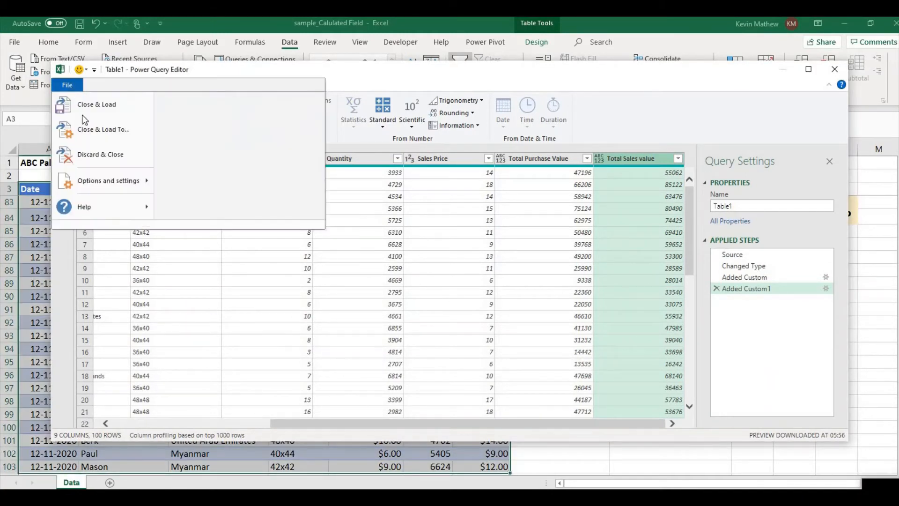
left_click(107, 133)
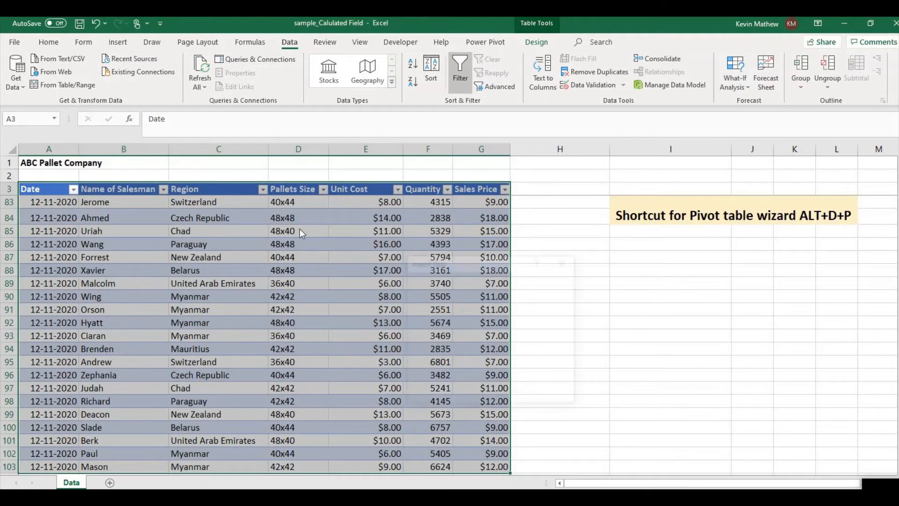
left_click(482, 321)
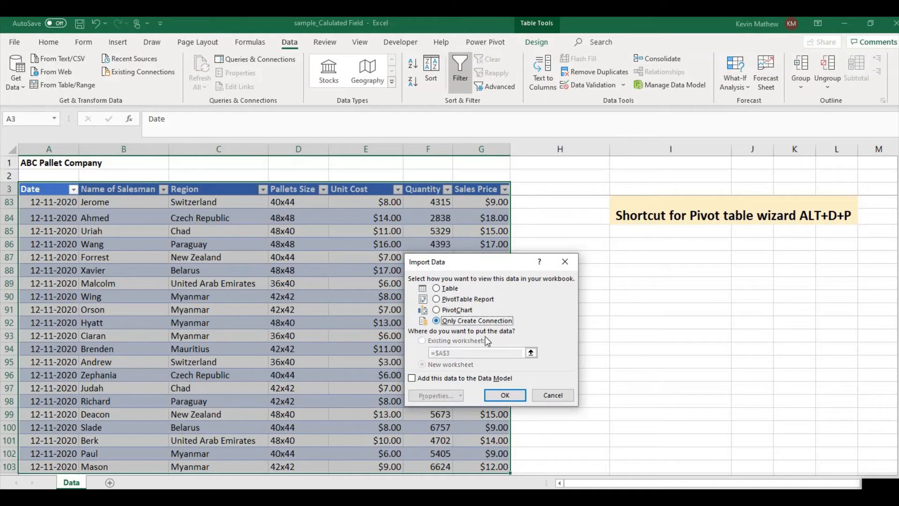
left_click(495, 394)
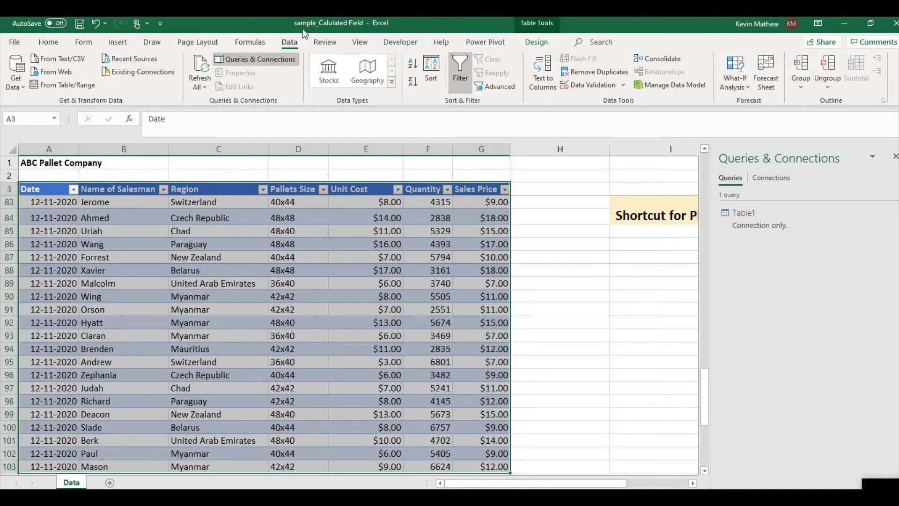
Create a PivotTable on a new worksheet using the external data connection Query - Table1.
left_click(126, 42)
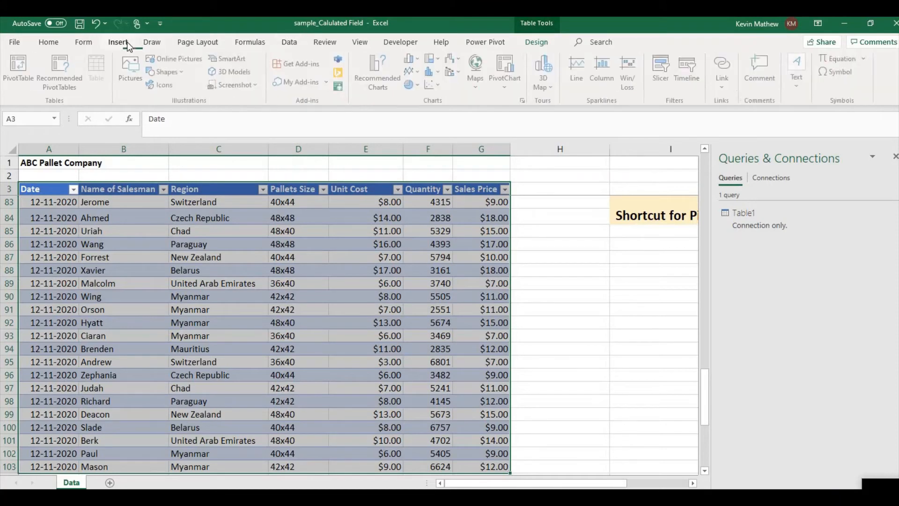
left_click(24, 79)
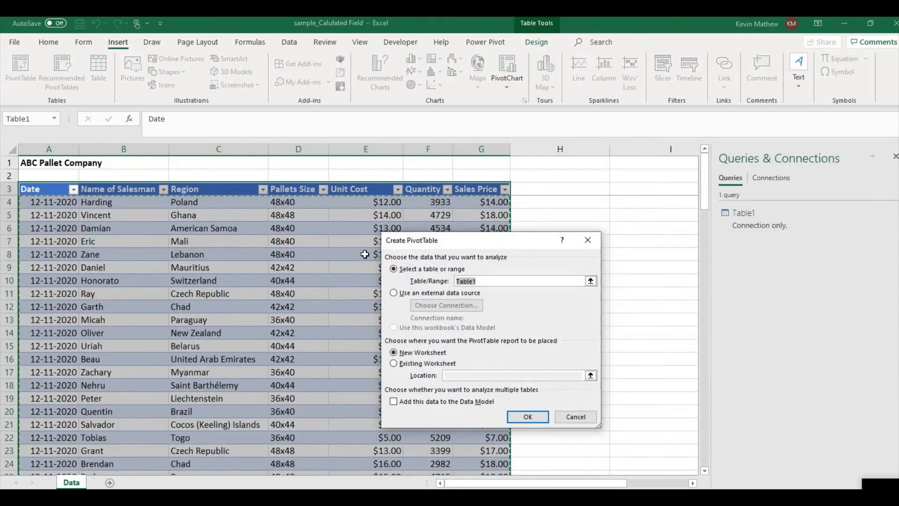
left_click(432, 293)
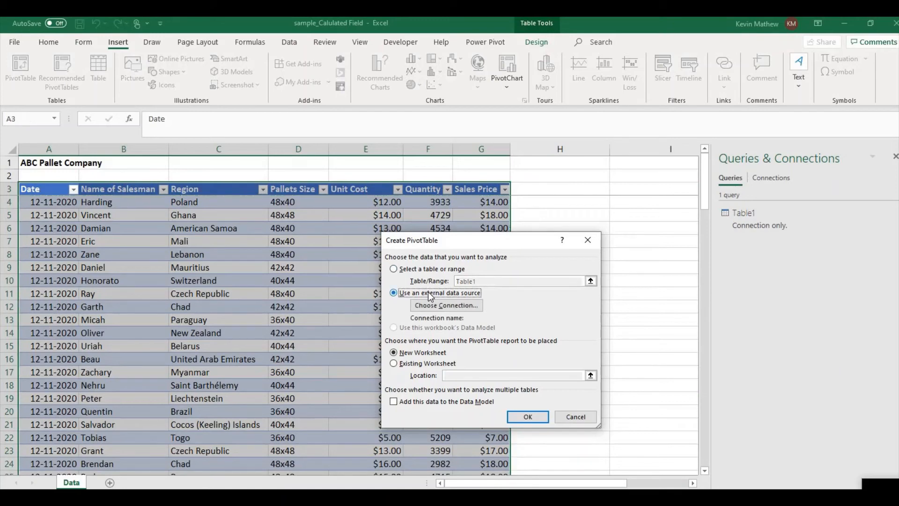
left_click(435, 305)
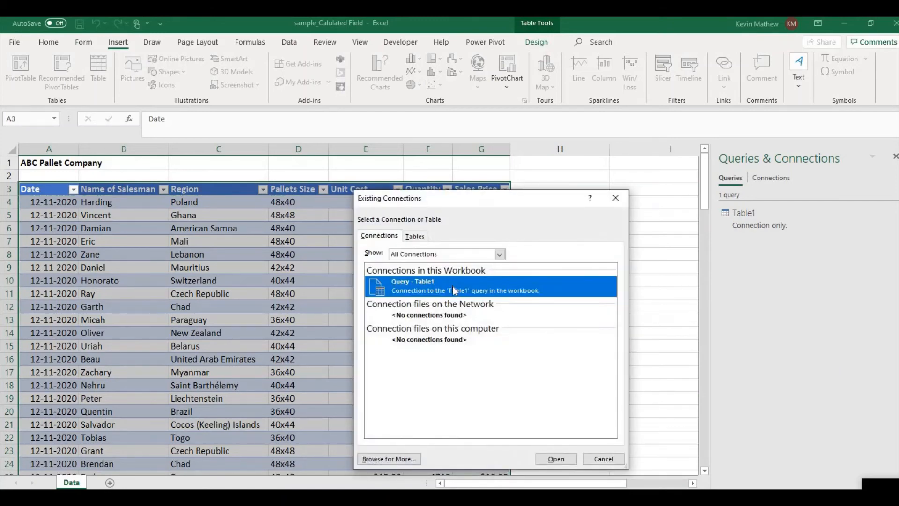
left_click(556, 459)
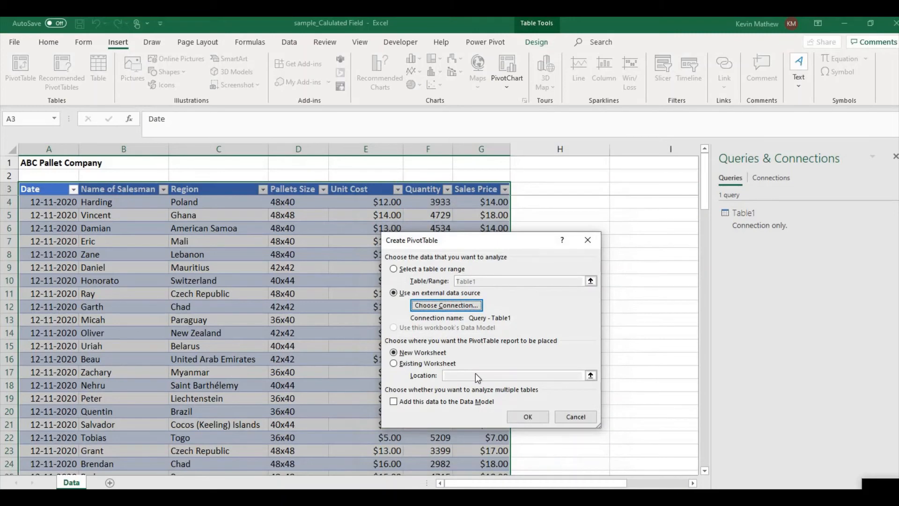
left_click(524, 416)
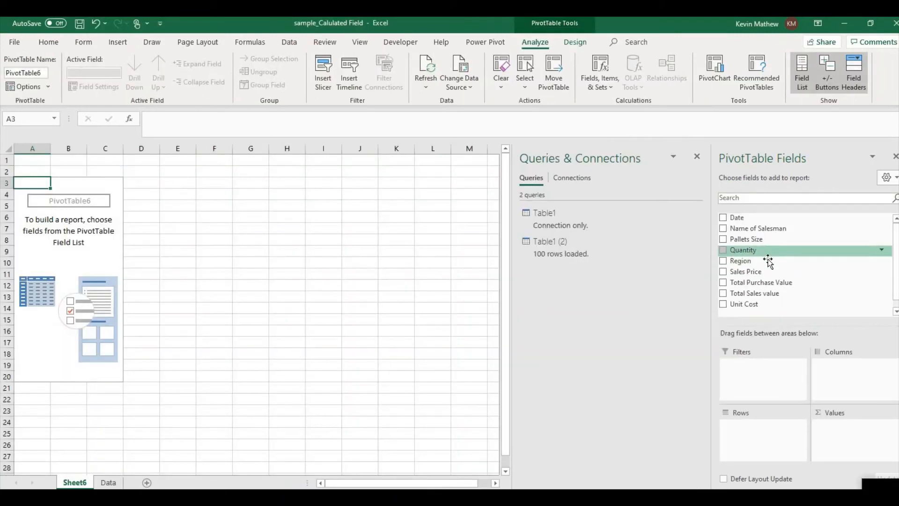
Place Region in the PivotTable's rows and add Total Purchase Value and Total Sales value as values.
left_click_drag(768, 260, 779, 419)
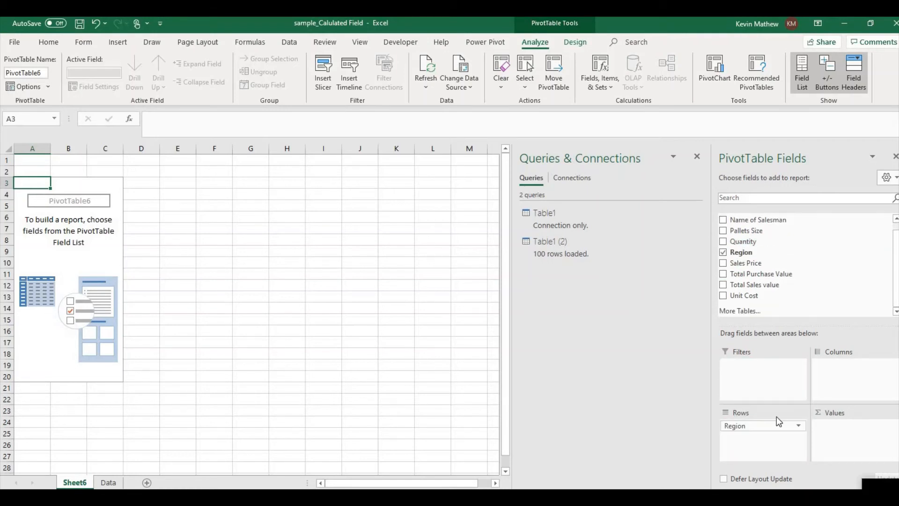
left_click_drag(787, 274, 860, 439)
left_click_drag(785, 287, 857, 440)
Apply the comma number style to the purchase and sales value columns B and C.
left_click_drag(189, 148, 240, 156)
left_click(422, 85)
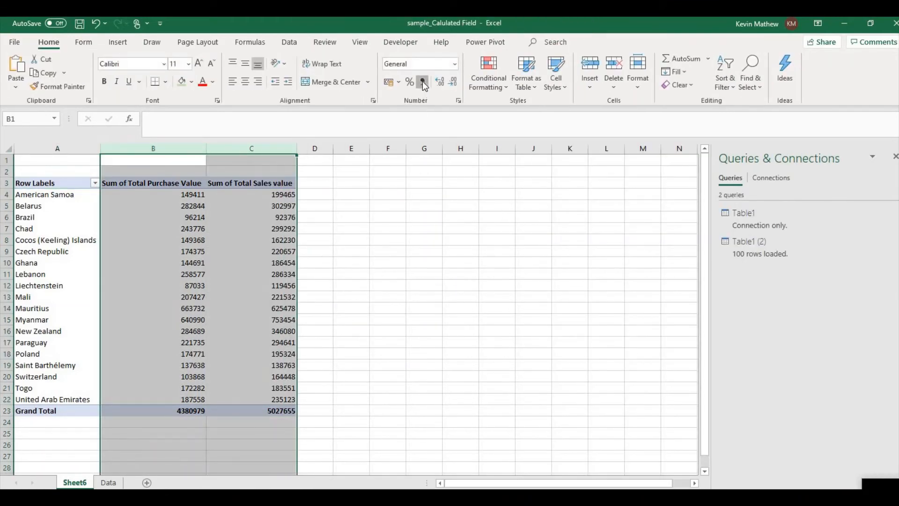
left_click(203, 279)
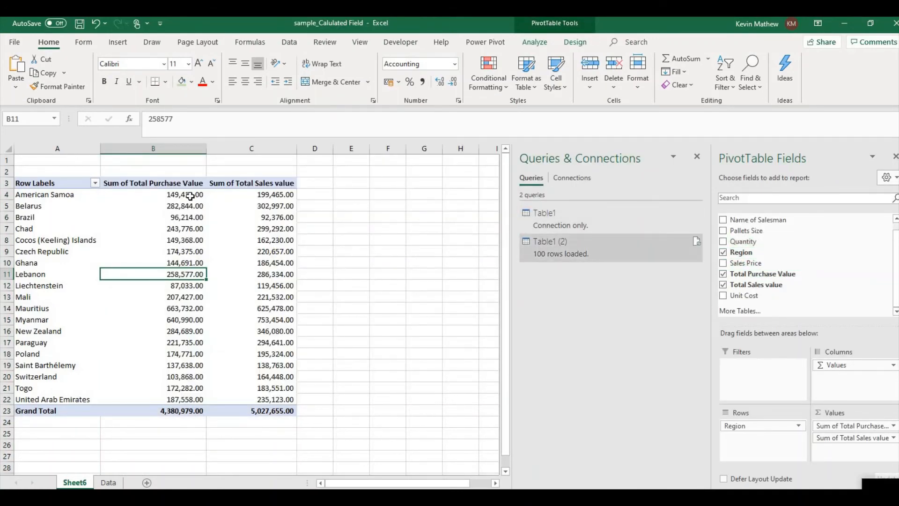
Copy the PivotTable to cell E3, add Pallets Size above Region in the copy's rows, and close the queries list.
left_click(270, 183)
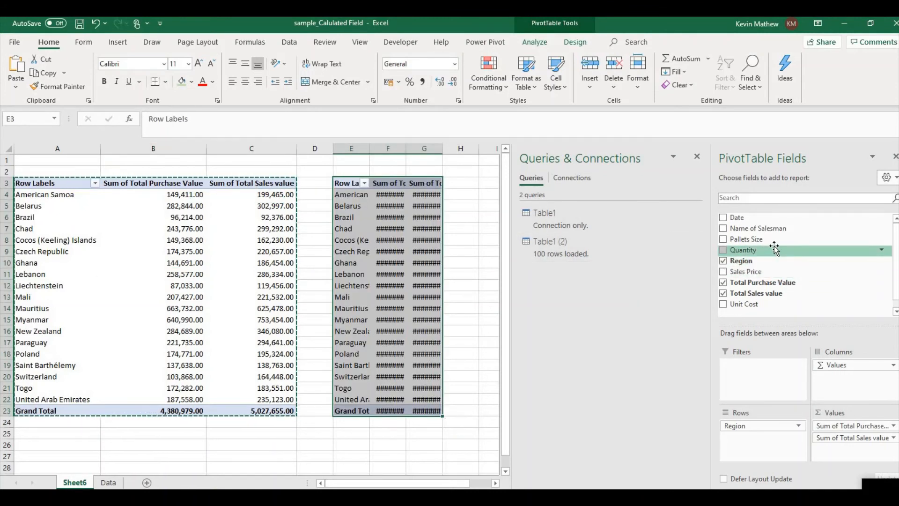
left_click_drag(770, 428, 767, 424)
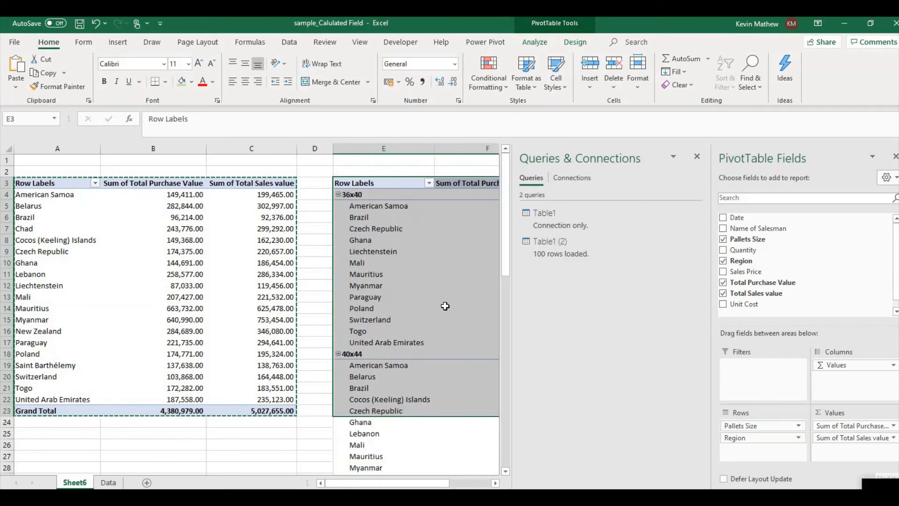
left_click(698, 157)
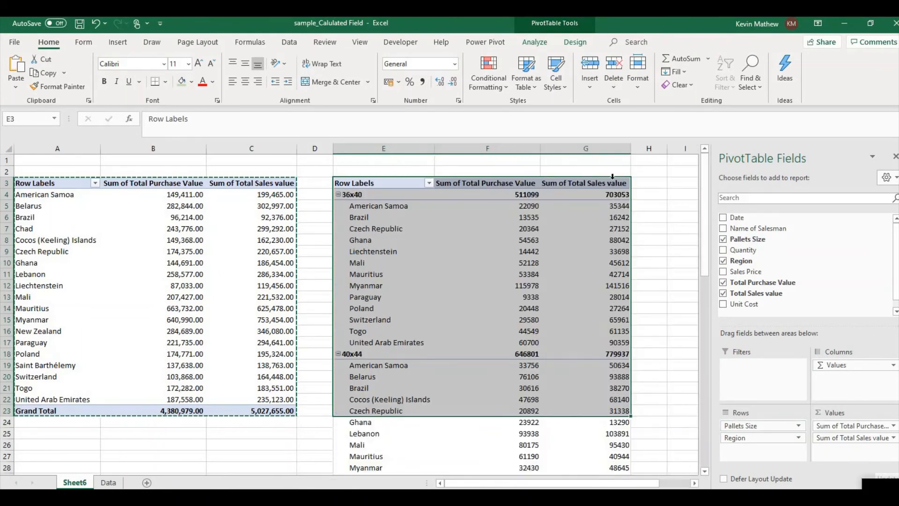
Sort the regions within each pallet size by Sum of Total Sales value from largest to smallest.
left_click(614, 204)
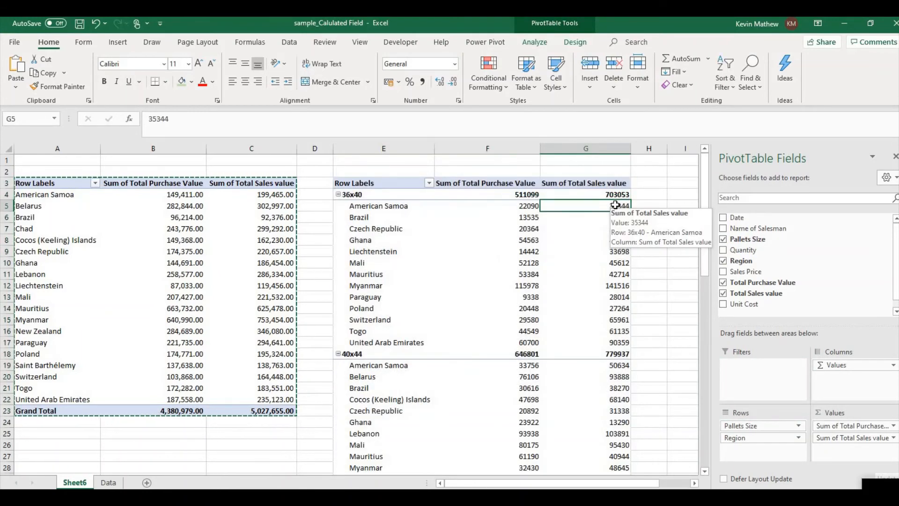
right_click(614, 205)
mouse_move(692, 282)
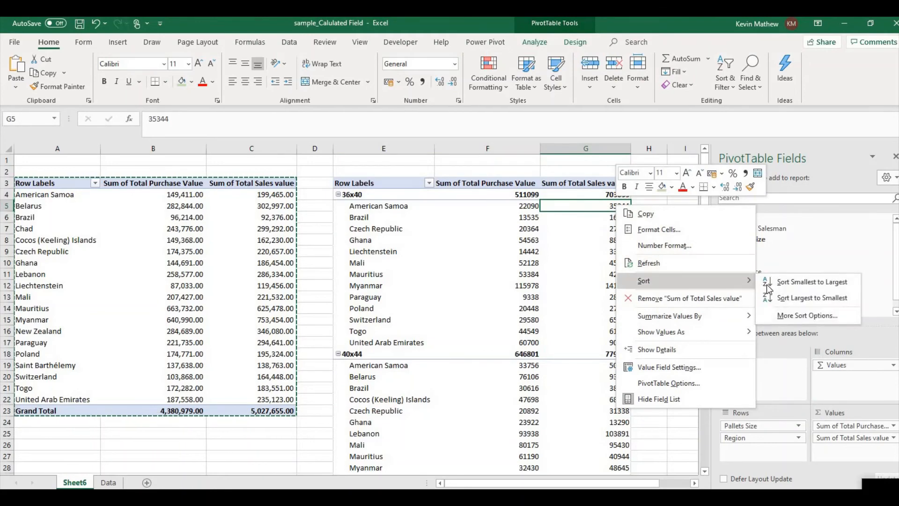
left_click(801, 298)
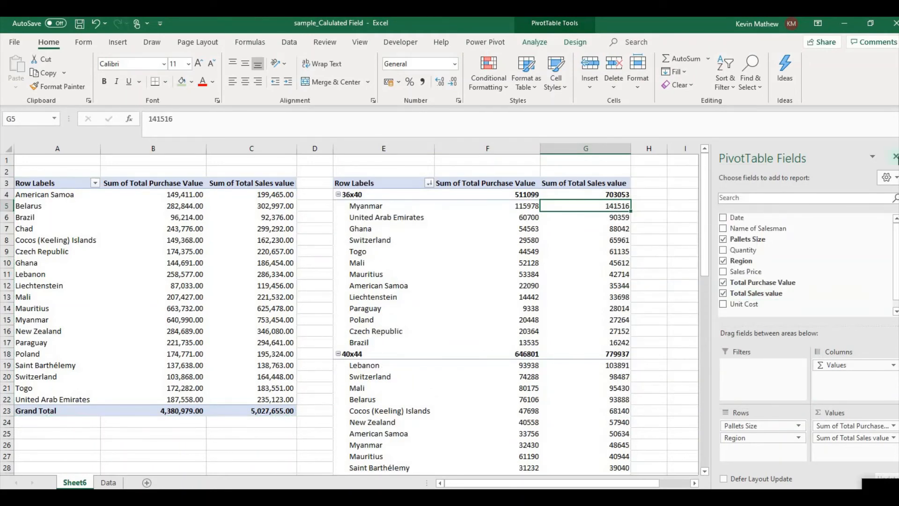
Apply the comma number style to the second PivotTable's value columns F and G.
left_click(895, 157)
left_click_drag(517, 149, 548, 148)
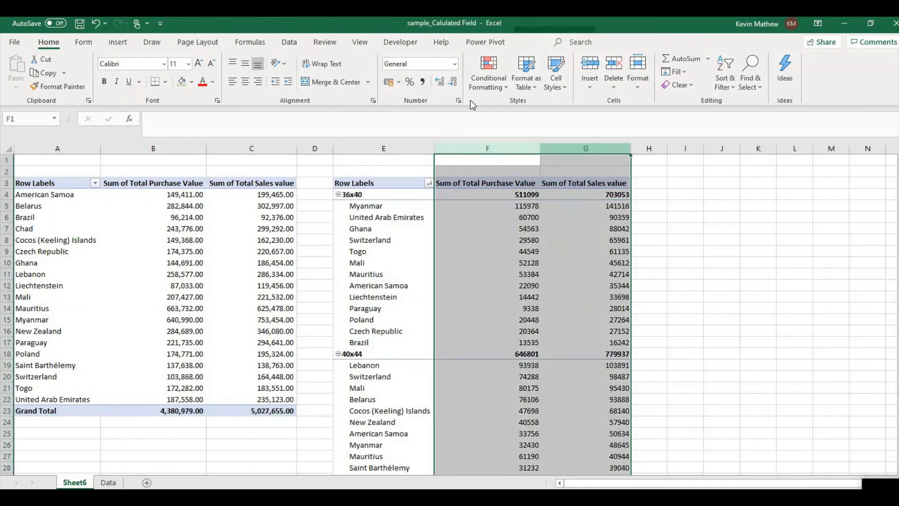
left_click(424, 83)
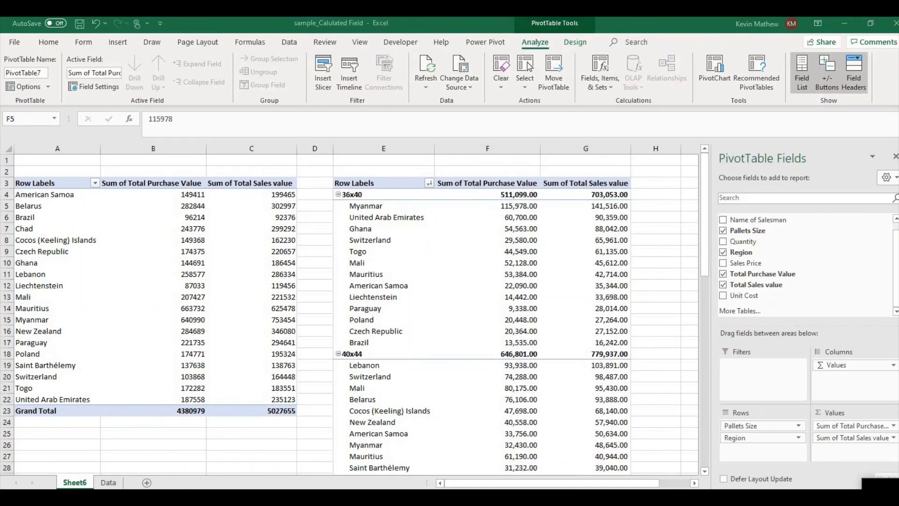
Insert a calculated field named Profit in the second PivotTable with the formula = 'Total Sales value' - 'Total Purchase Value'.
left_click(538, 213)
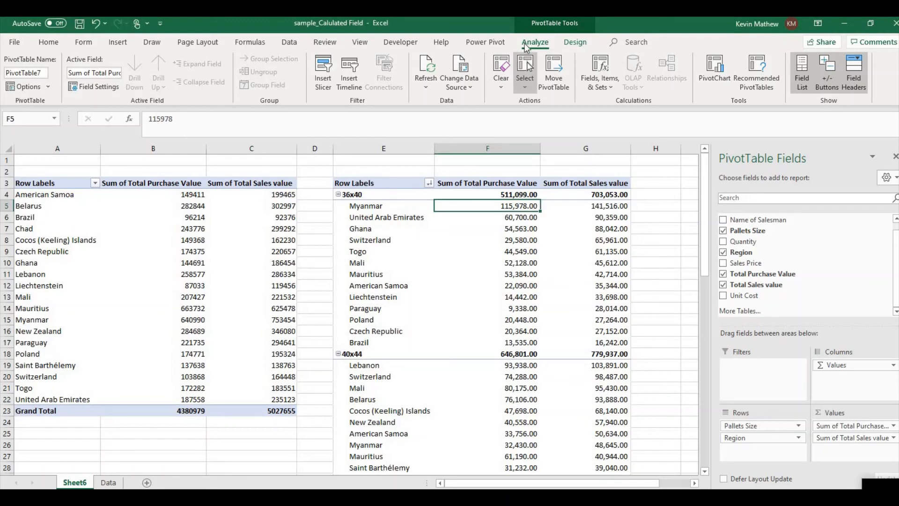
left_click(597, 82)
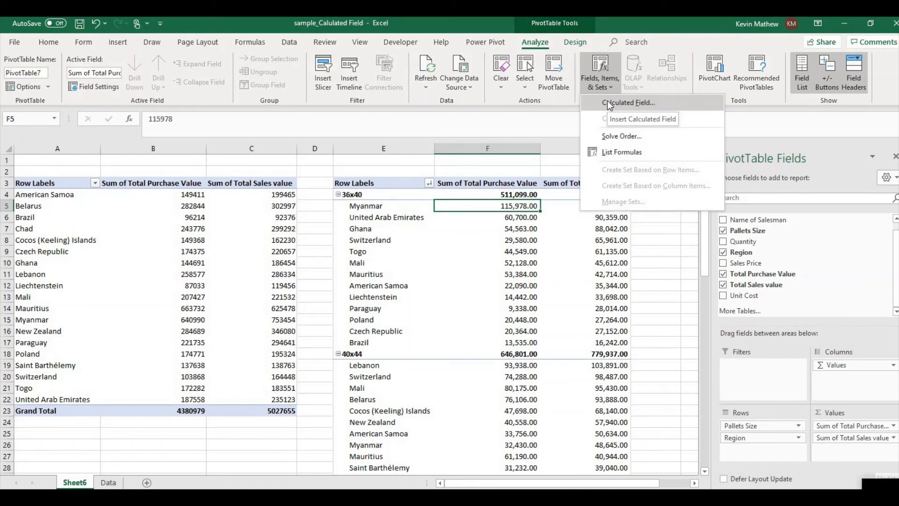
left_click(608, 101)
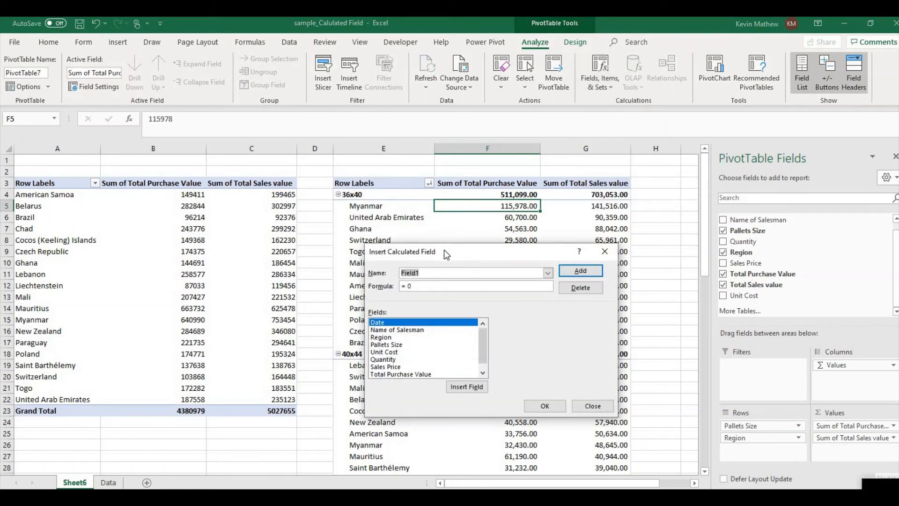
type("Profit")
scroll(482, 344, "down", 2)
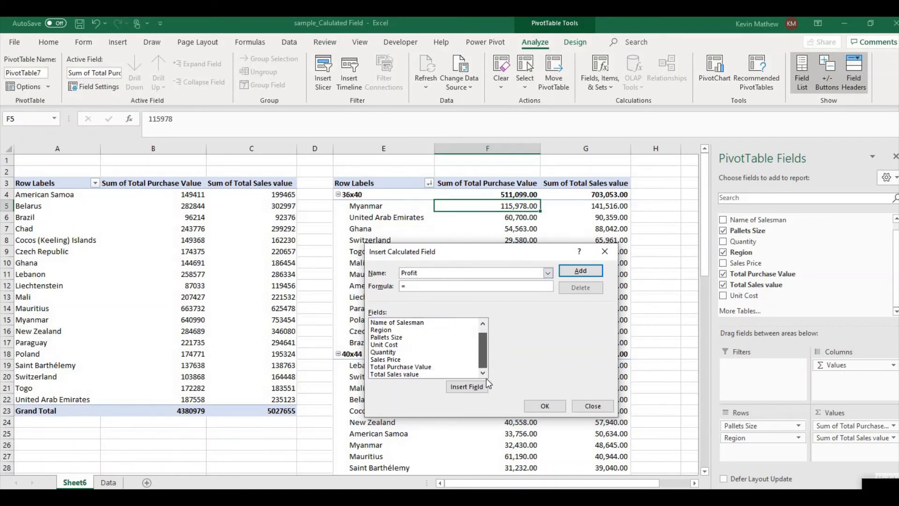
left_click(402, 374)
double_click(401, 371)
type("-")
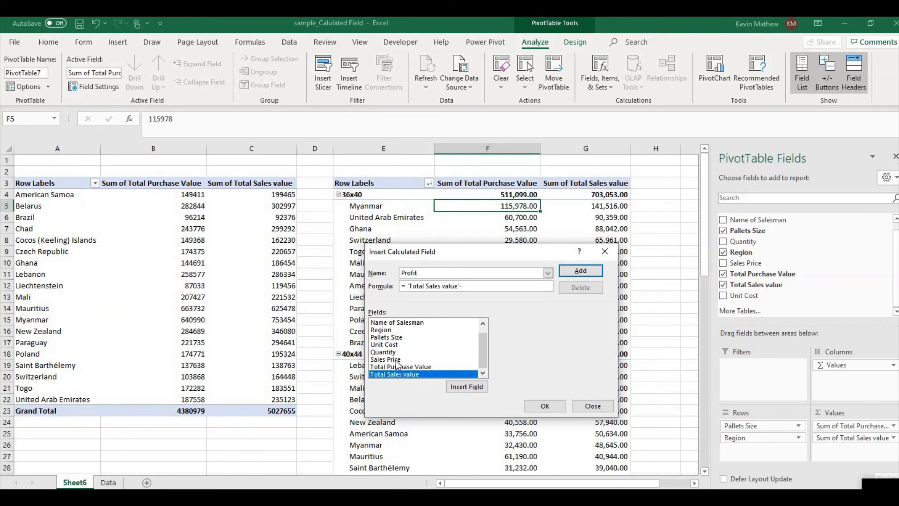
left_click(397, 360)
double_click(397, 367)
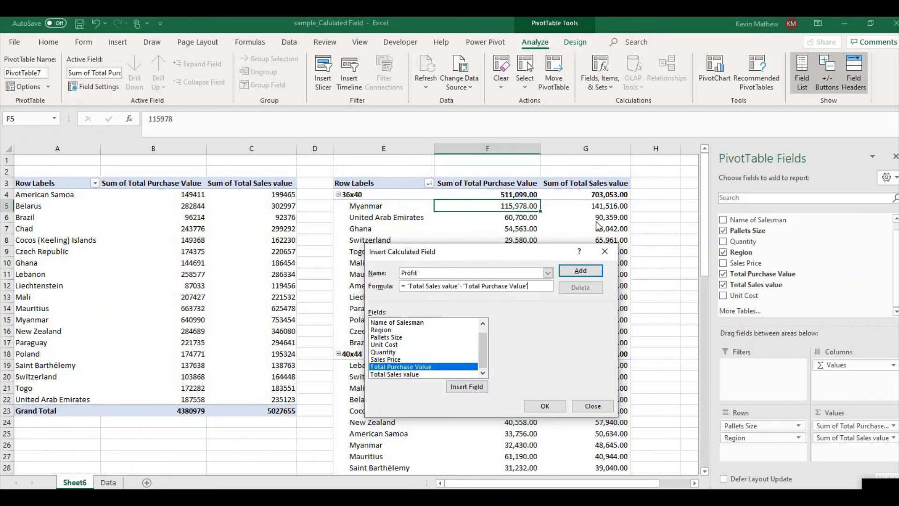
left_click(587, 276)
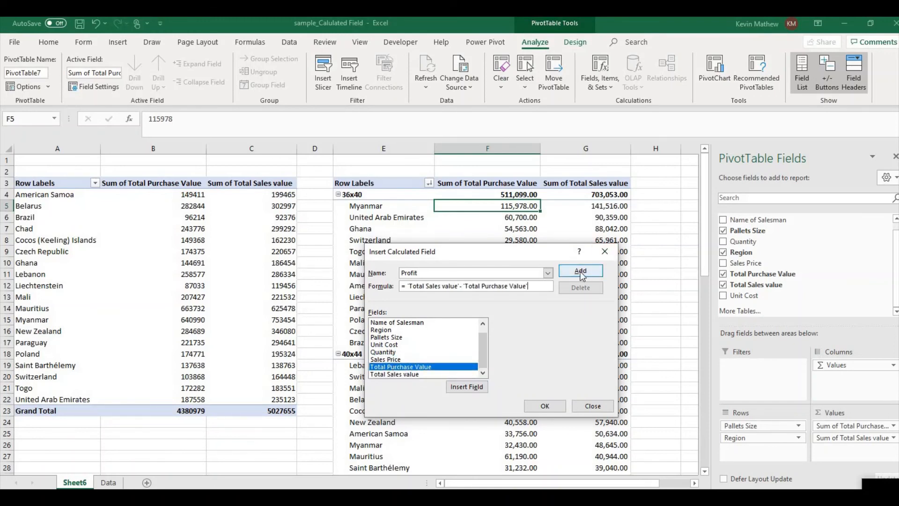
left_click(545, 406)
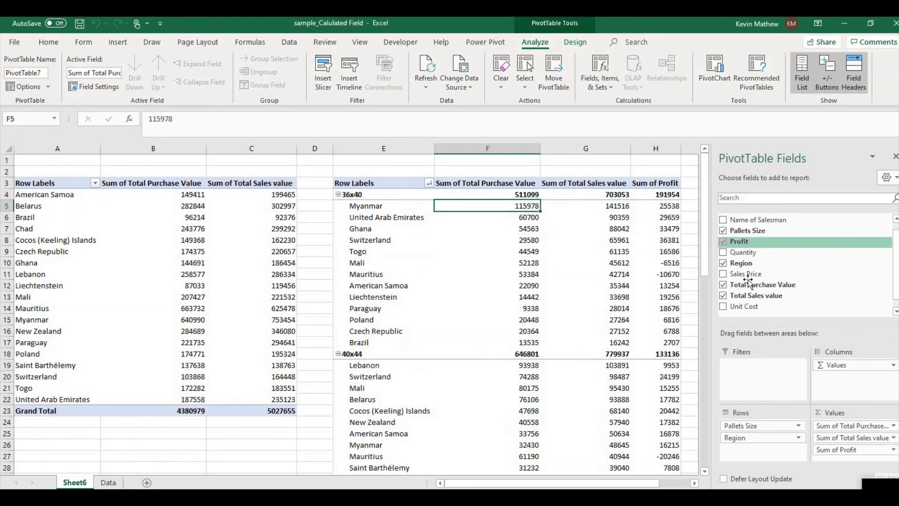
Remove Total Purchase Value and Total Sales value from the second PivotTable, keeping only Profit as its value field.
left_click(723, 284)
left_click(724, 295)
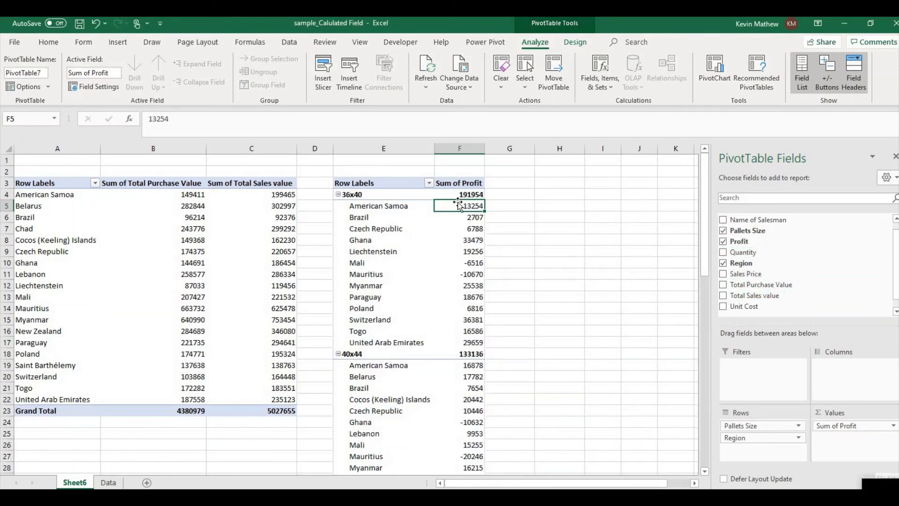
left_click(472, 231)
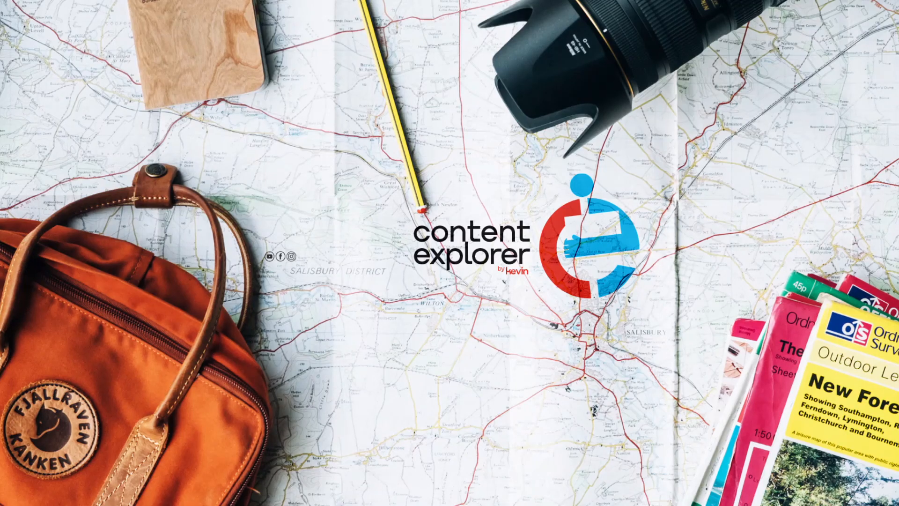